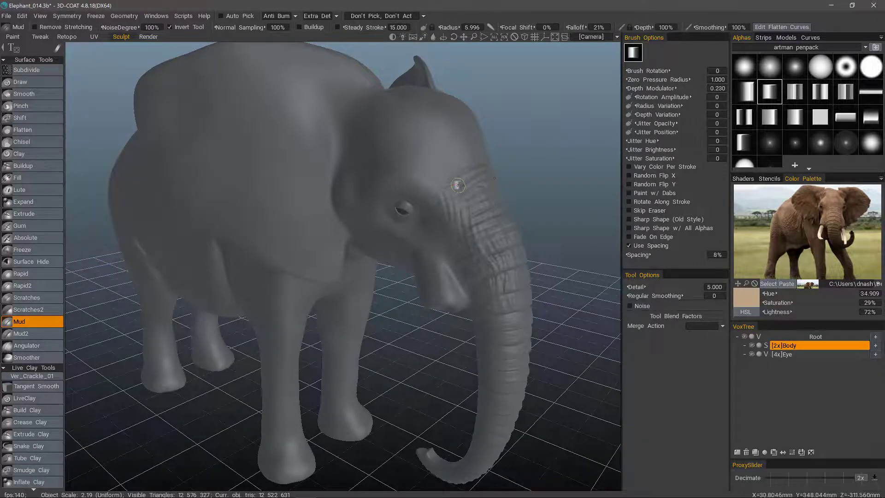
- Carve more wrinkle creases into the upper trunk with the Mud tool
alt+drag(457, 185, 410, 167)
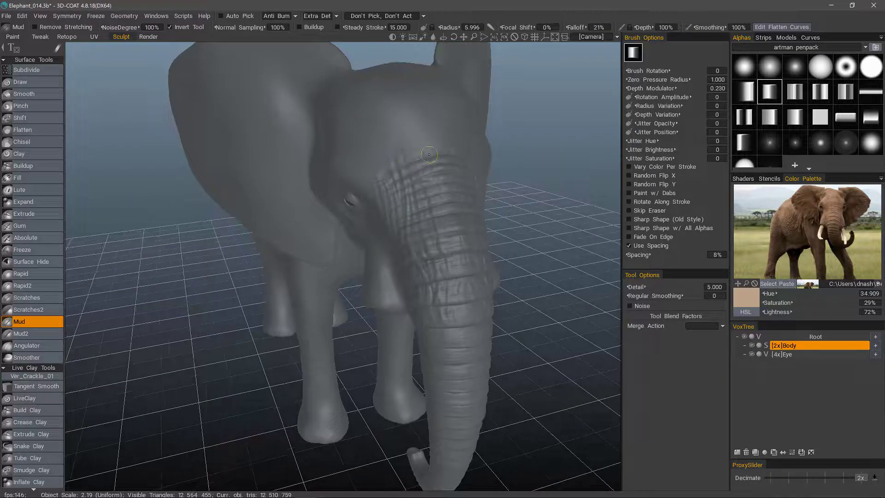
scroll(440, 208, up, 5)
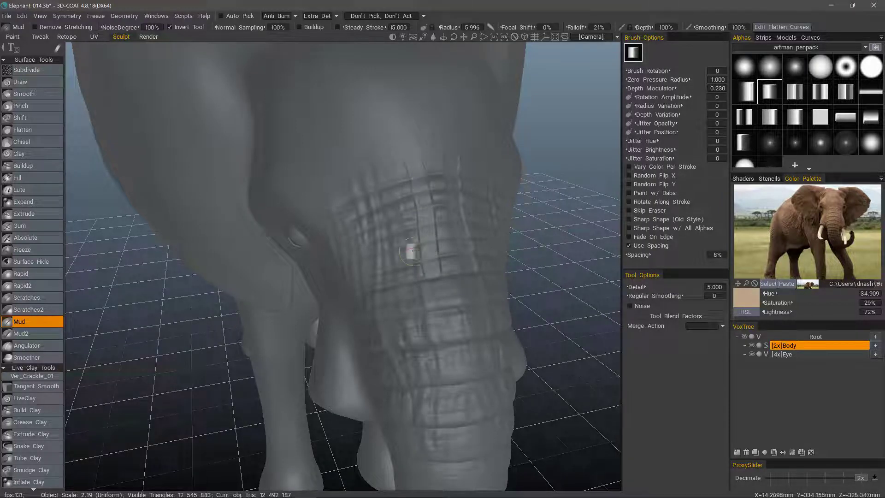
mouse_move(394, 294)
alt+mouse_down()
mouse_move(399, 284)
mouse_move(411, 295)
mouse_move(313, 129)
mouse_move(258, 87)
alt+mouse_up()
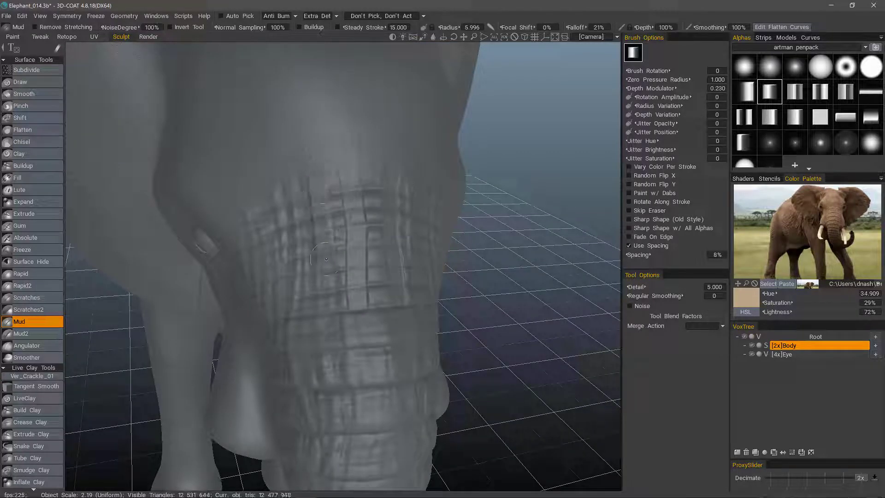
mouse_move(380, 393)
alt+mouse_down()
mouse_move(407, 375)
mouse_move(452, 300)
alt+mouse_up()
alt+right_drag(452, 300, 411, 348)
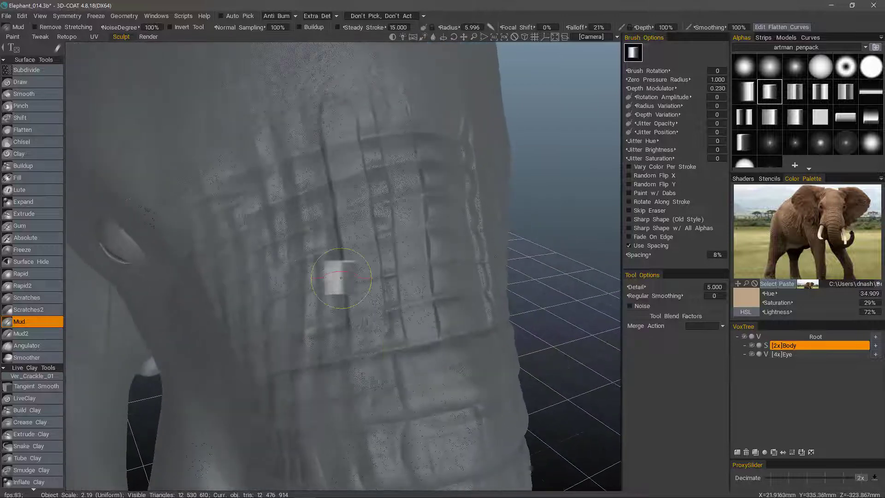
alt+drag(341, 278, 343, 280)
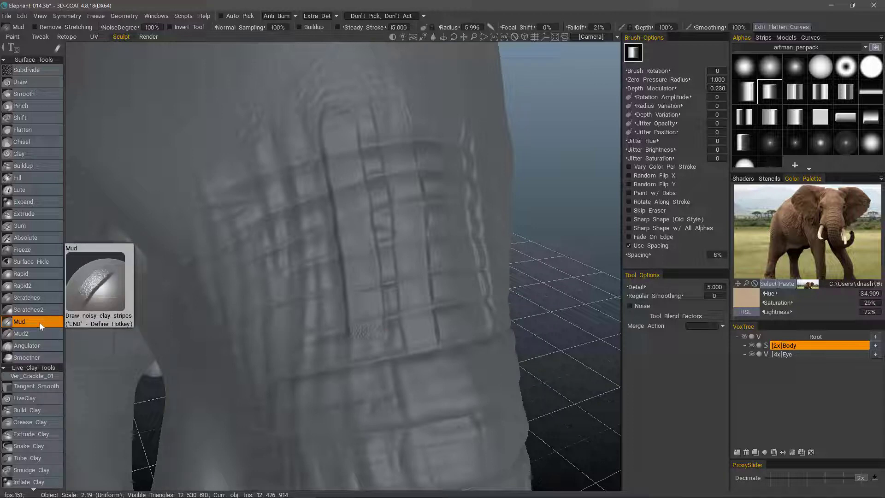
mouse_move(276, 194)
alt+mouse_down()
mouse_move(275, 274)
mouse_move(338, 321)
mouse_move(405, 267)
alt+mouse_up()
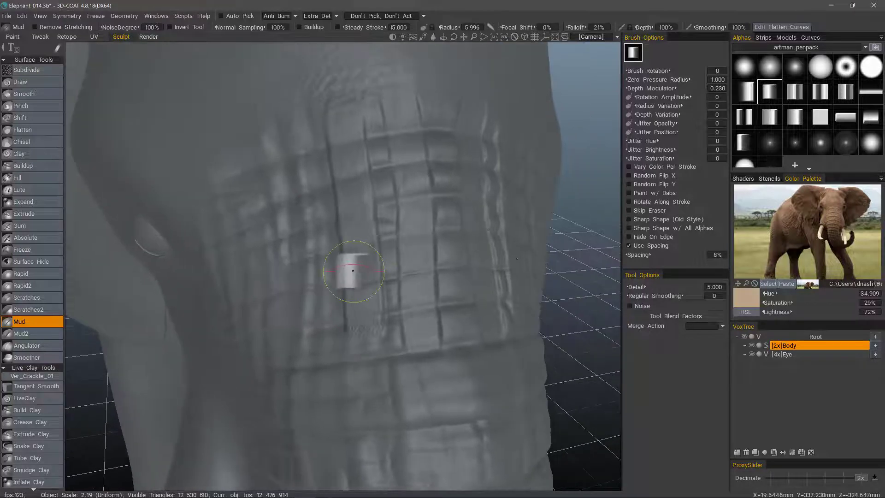
- Switch to the Mud2 tool and make a test stroke down the side of the upper trunk
click(37, 336)
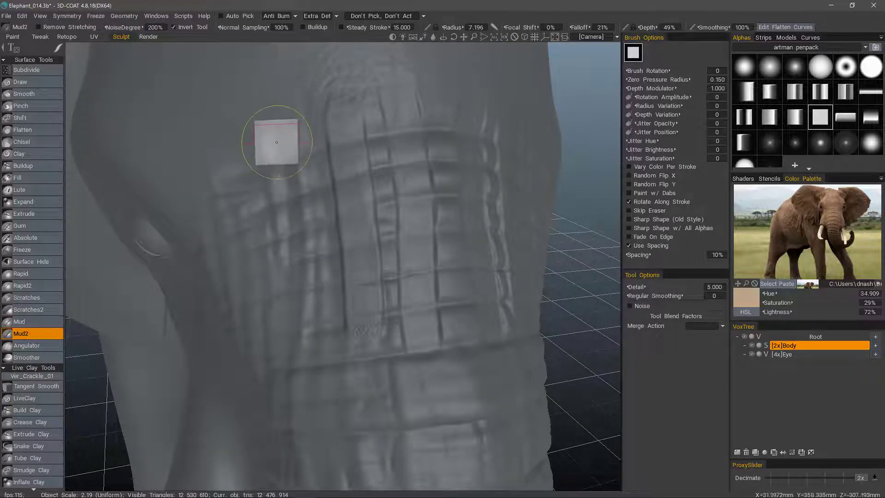
drag(276, 134, 279, 133)
mouse_move(300, 291)
mouse_down()
mouse_move(305, 312)
mouse_move(420, 312)
mouse_up()
alt+drag(367, 329, 369, 368)
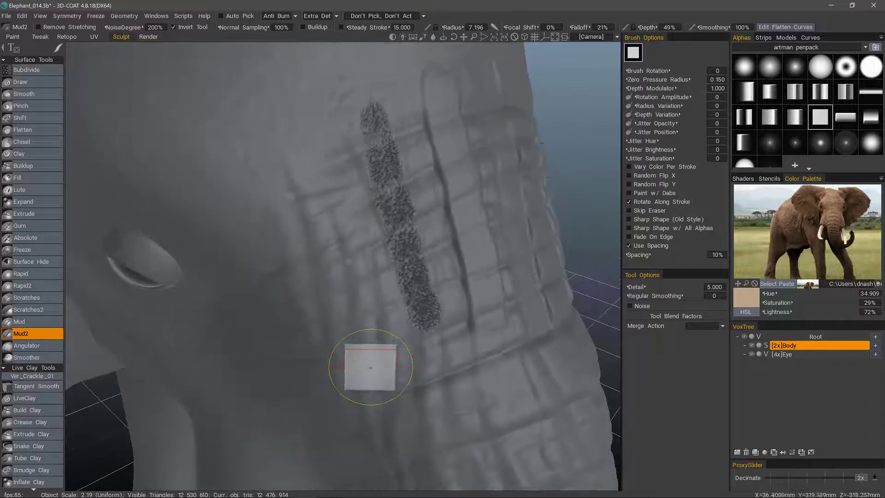
alt+drag(342, 127, 111, 37)
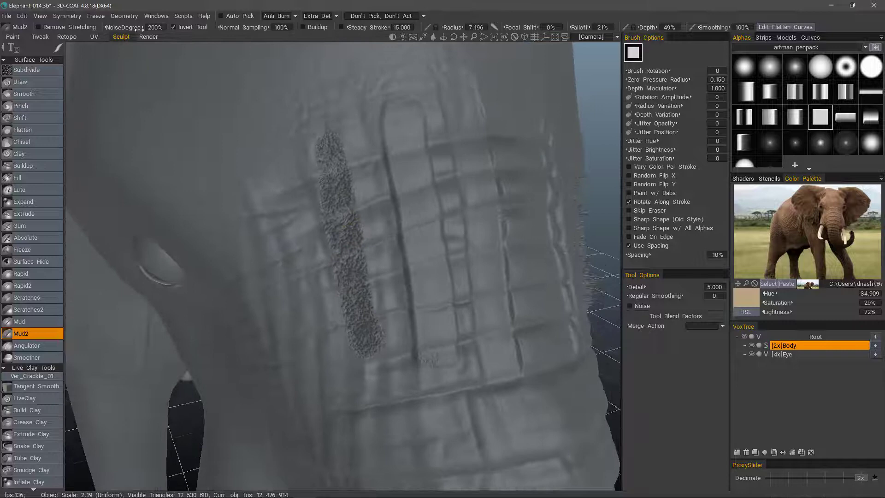
- Set the Mud2 NoiseDegree to 100% and undo the noisy test stroke
click(156, 28)
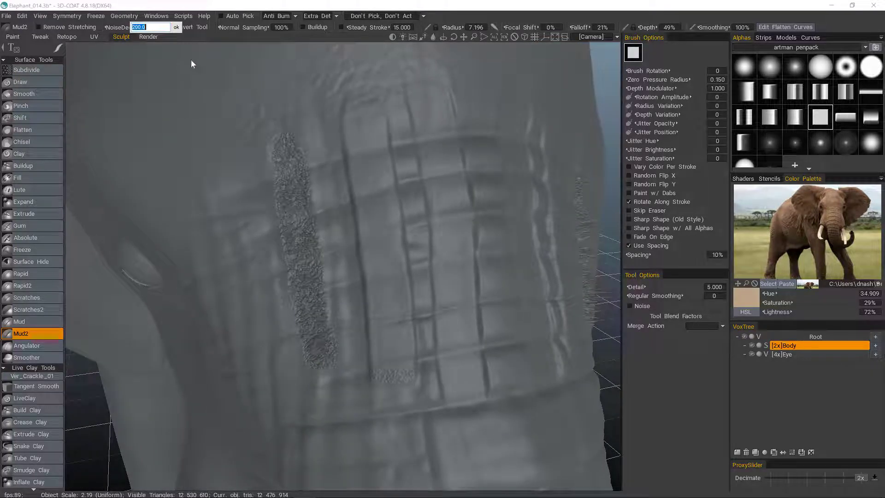
click(176, 28)
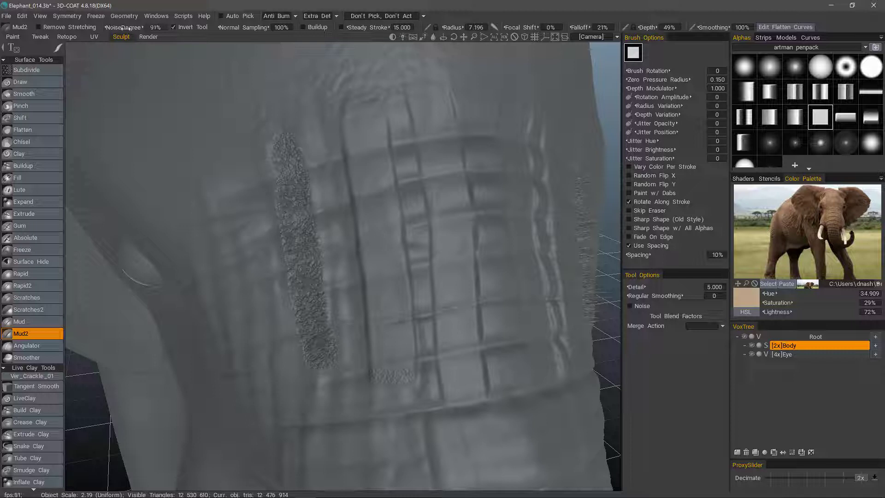
click(156, 27)
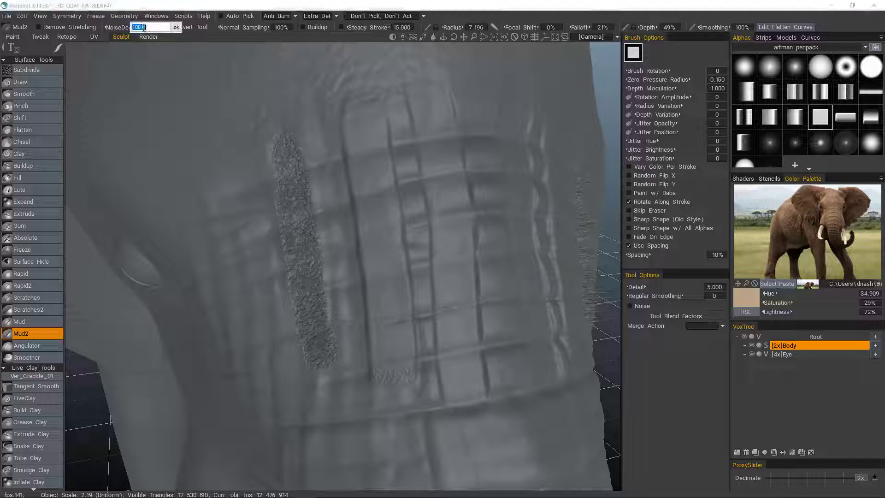
click(176, 28)
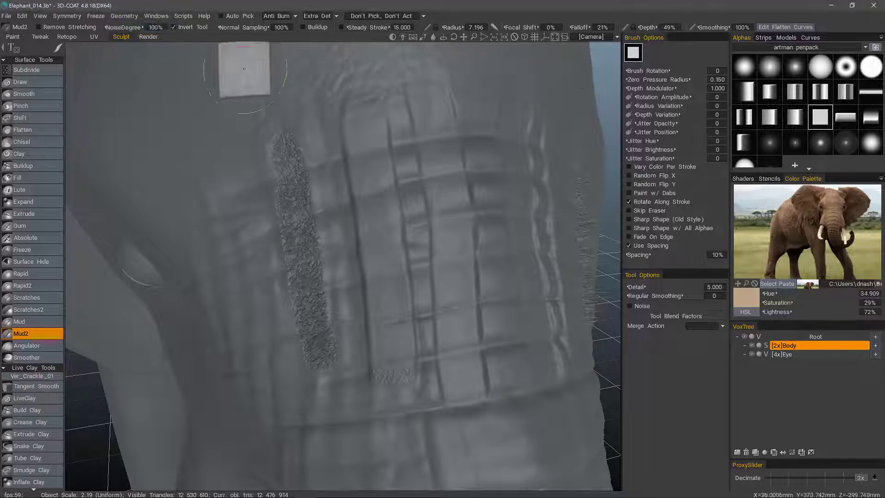
key(ctrl+z)
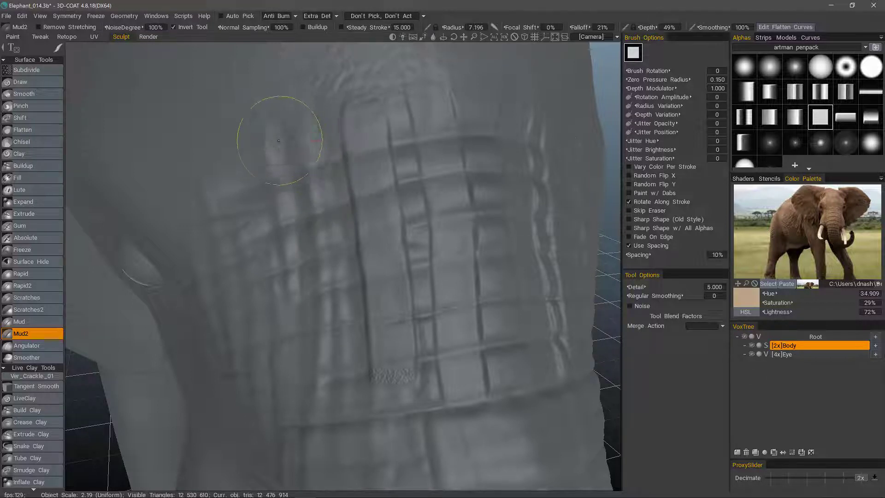
- Carve a long Mud2 crease down the side of the upper trunk, undoing the first attempt and redoing it
mouse_move(275, 133)
mouse_down()
mouse_move(292, 266)
mouse_move(288, 332)
mouse_move(312, 410)
mouse_up()
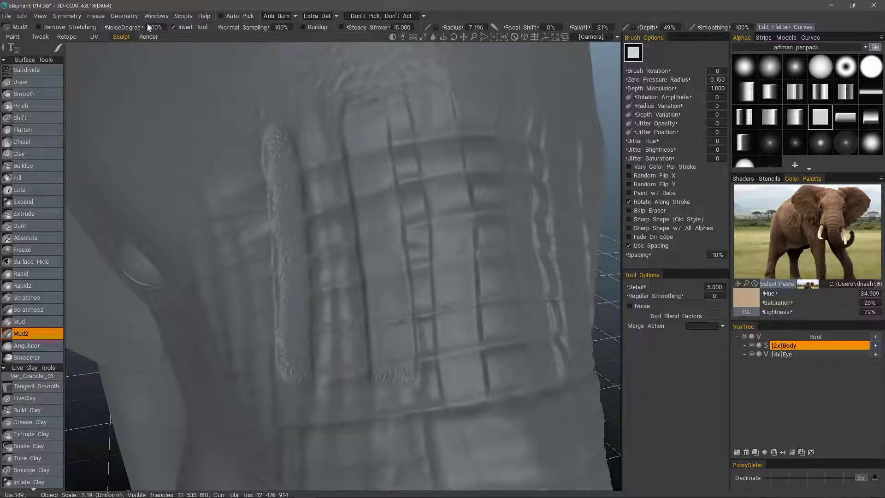
mouse_move(265, 145)
alt+mouse_down()
mouse_move(269, 137)
mouse_move(217, 192)
mouse_move(222, 170)
alt+mouse_up()
key(ctrl+z)
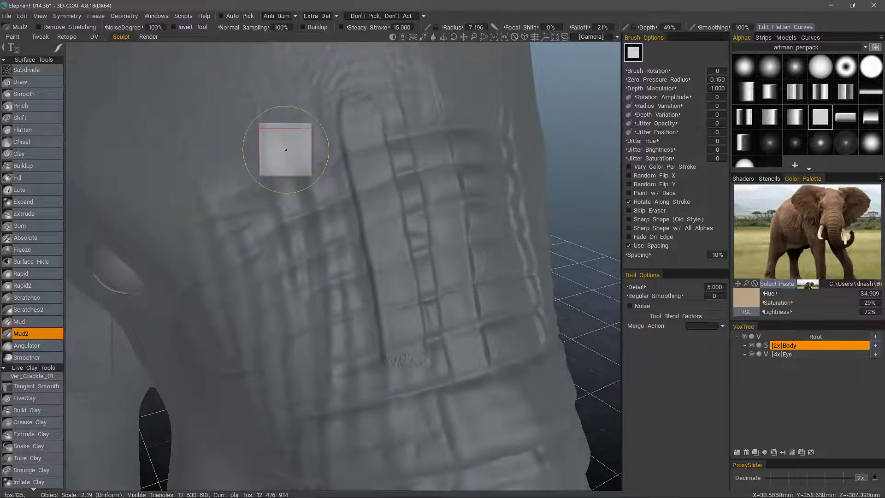
mouse_move(274, 148)
mouse_down()
mouse_move(316, 247)
mouse_move(318, 341)
mouse_move(327, 363)
mouse_up()
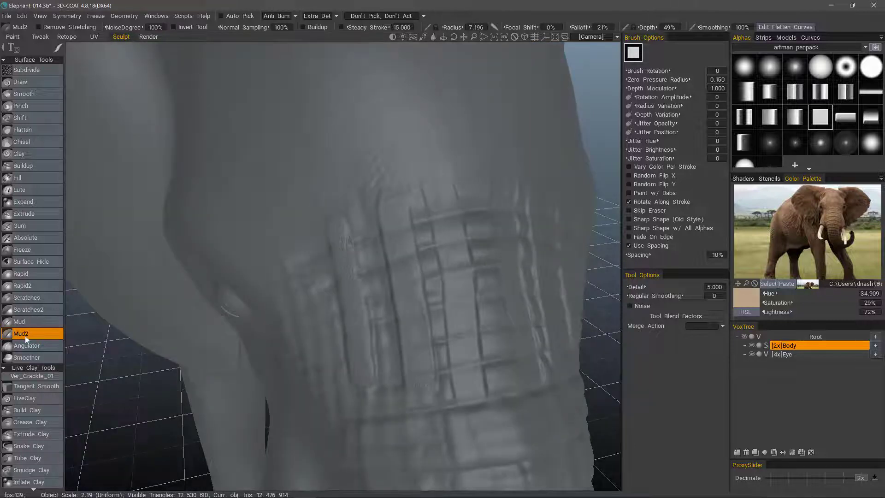
- Try a Mud2 stroke across the forehead with Radius Variation set to 100 and undo it
alt+middle_drag(353, 76, 357, 142)
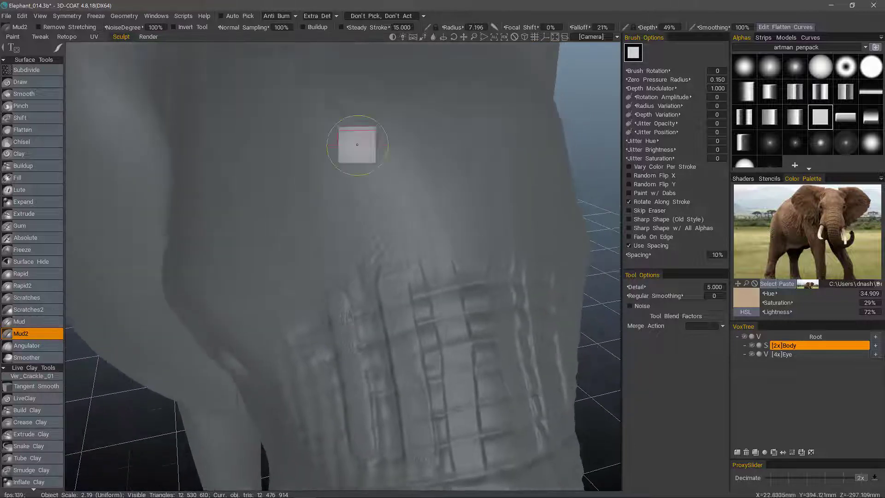
mouse_move(269, 232)
alt+mouse_down()
mouse_move(420, 130)
mouse_move(377, 212)
mouse_move(392, 163)
alt+mouse_up()
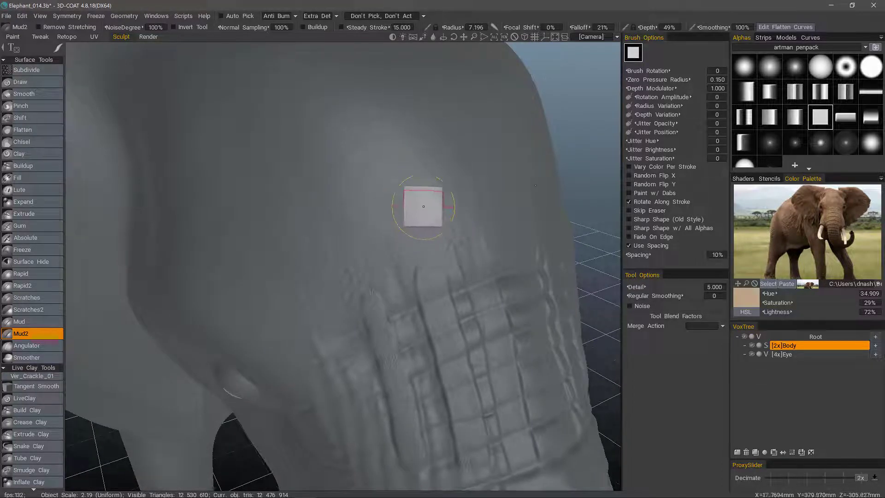
click(717, 107)
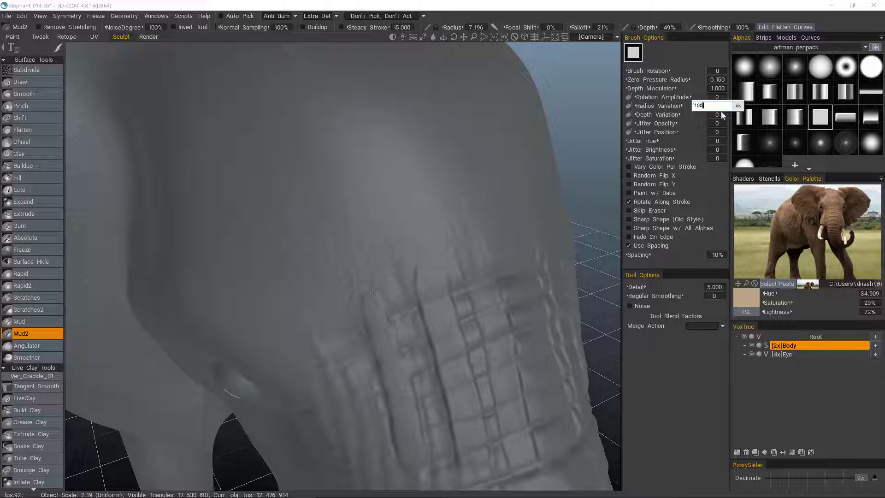
click(737, 105)
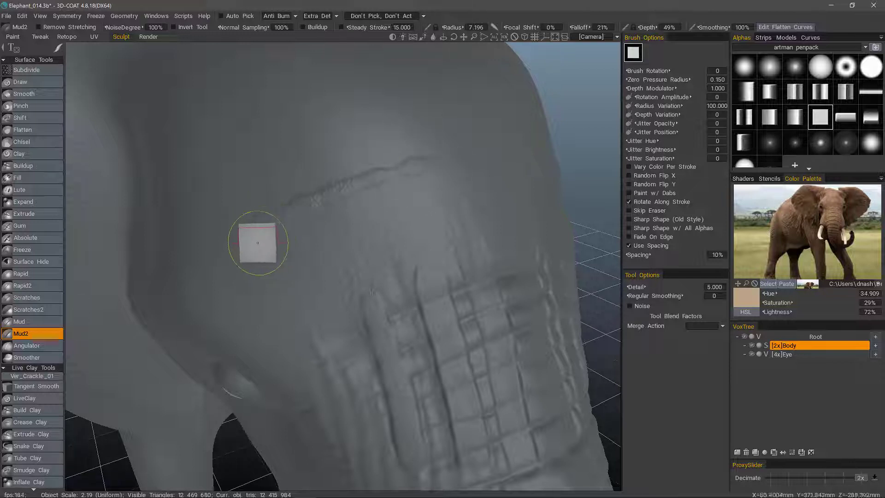
key(ctrl+z)
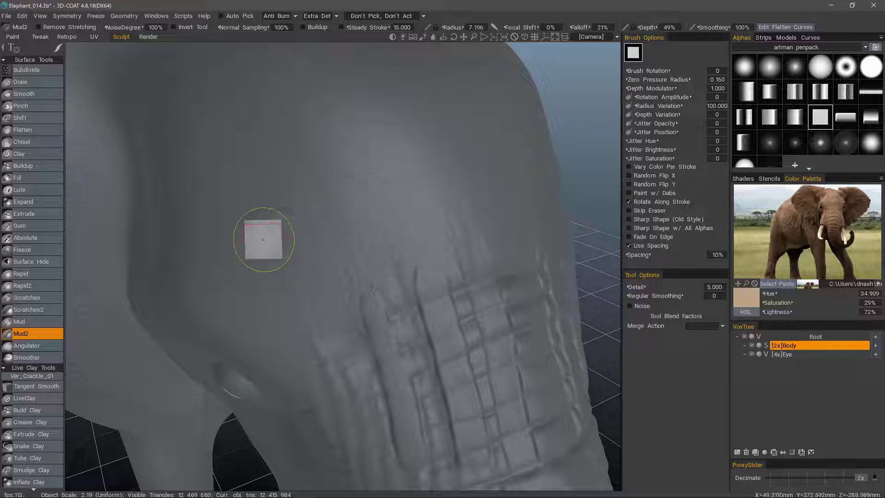
- Reset Radius Variation to 0 and carve two roughly parallel Mud2 strokes across the forehead
click(713, 106)
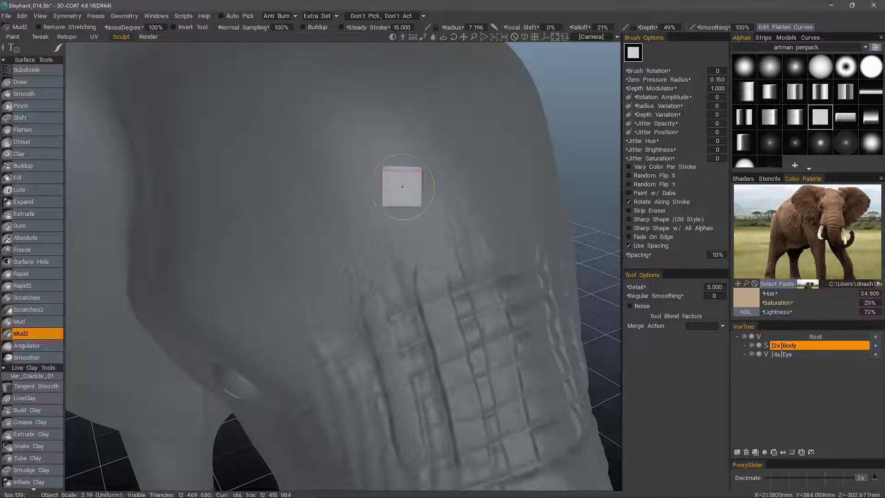
mouse_move(431, 165)
mouse_down()
mouse_move(340, 184)
mouse_move(279, 211)
mouse_up()
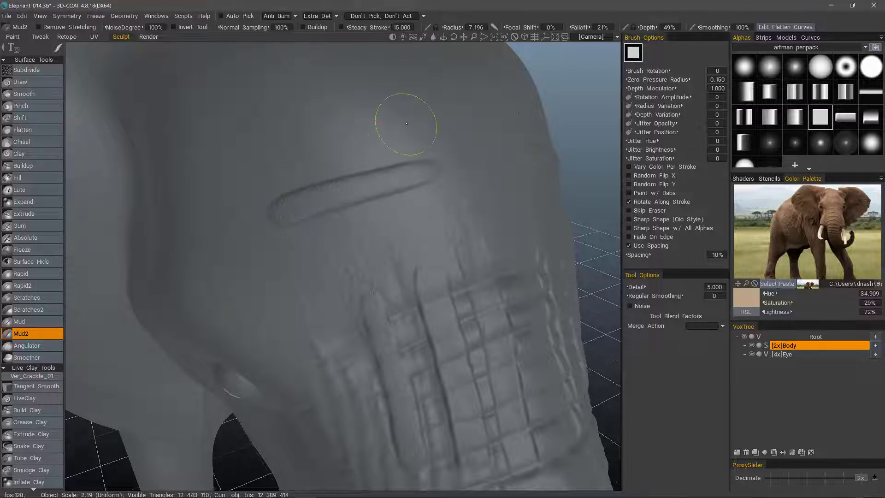
drag(399, 116, 253, 158)
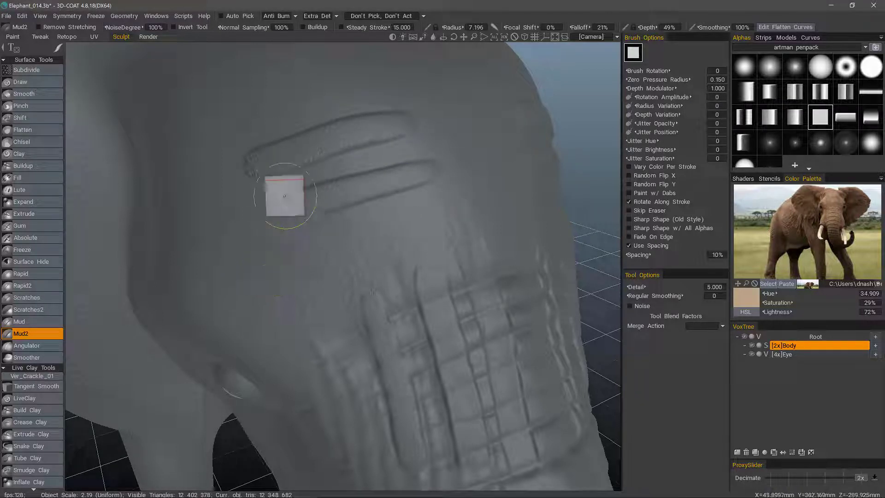
- Try the Radius & Depth Pressure stylus mode and switch the brush to the fifth pen pressure mode
mouse_move(58, 49)
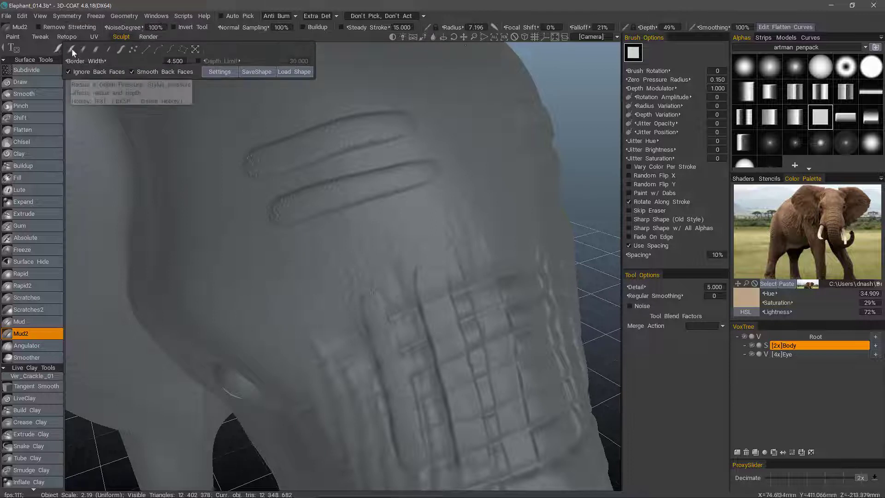
click(72, 49)
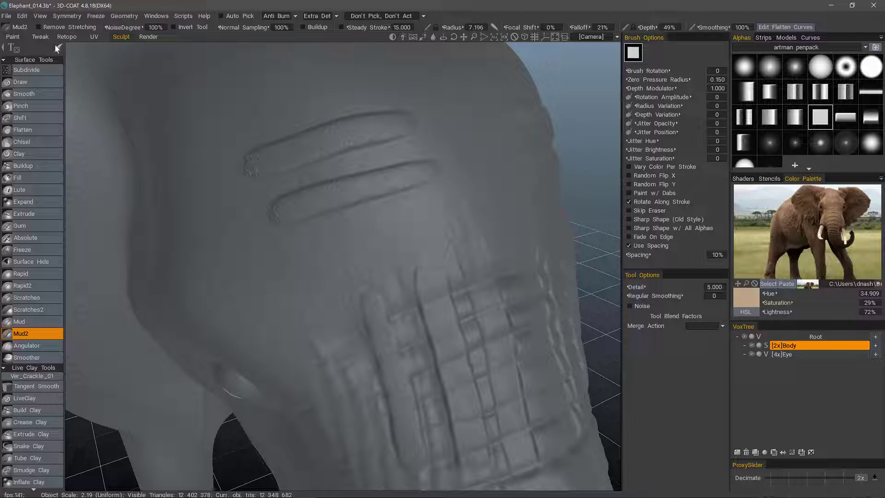
mouse_move(57, 46)
click(118, 50)
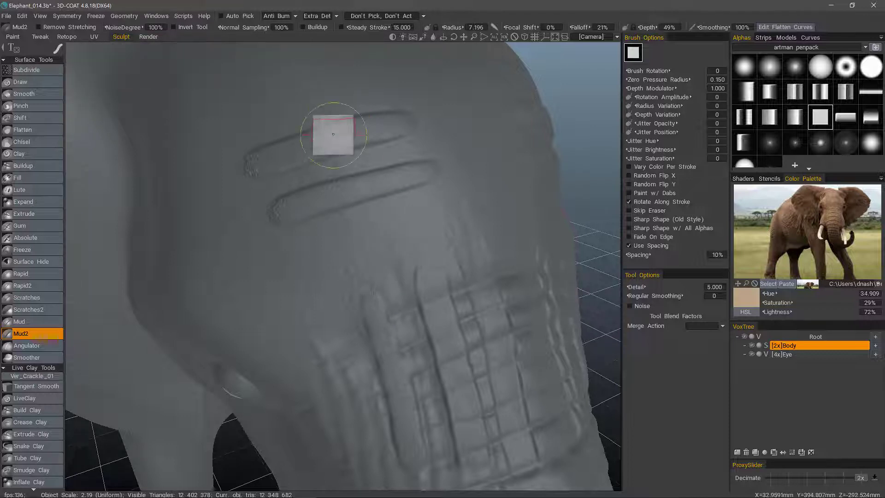
- Try two more Mud2 strokes higher on the forehead and undo all the forehead strokes
middle_drag(323, 99, 332, 178)
drag(408, 267, 257, 303)
mouse_move(475, 195)
mouse_down()
mouse_move(366, 208)
mouse_move(243, 247)
mouse_up()
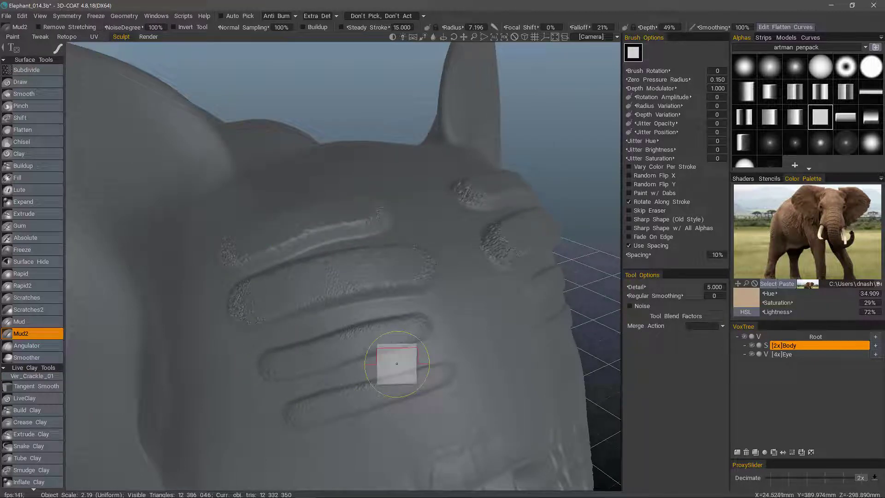
key(ctrl+z)
key(ctrl+z)
key(ctrl+z)
key(ctrl+z)
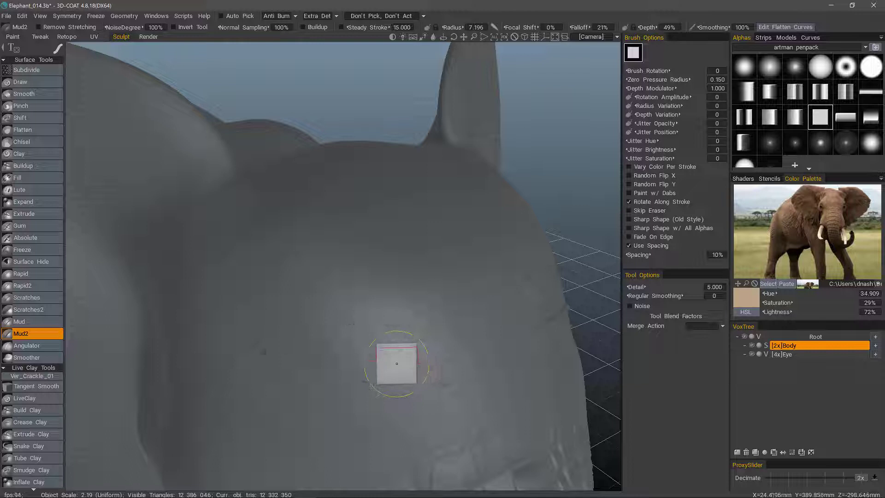
- Set the Mud2 brush radius to 6.554 and its depth to 13%
alt+middle_drag(396, 364, 389, 238)
mouse_move(338, 215)
alt+mouse_down()
mouse_move(388, 204)
mouse_move(330, 152)
mouse_move(367, 179)
alt+mouse_up()
mouse_move(377, 187)
right_down()
mouse_move(389, 123)
mouse_move(375, 206)
mouse_move(389, 217)
right_up()
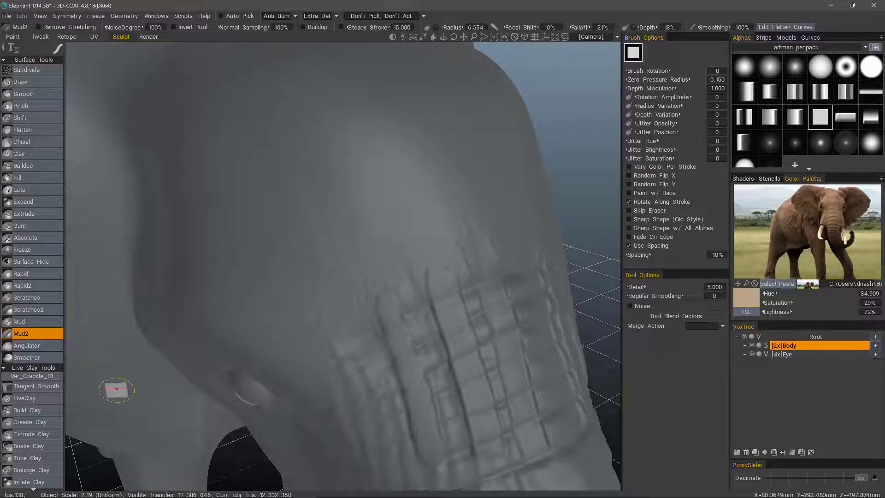
- Select Extra Detail as the second brush action and lay a light Mud2 stroke down the side of the upper trunk
click(317, 16)
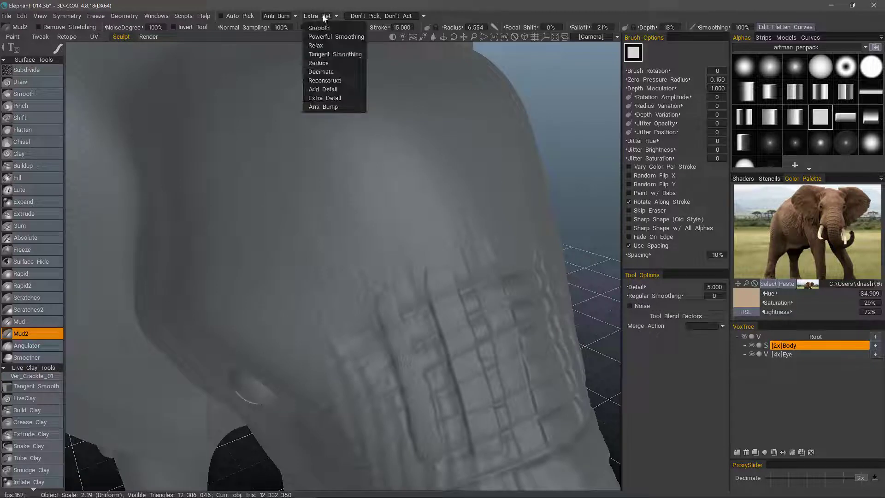
click(329, 99)
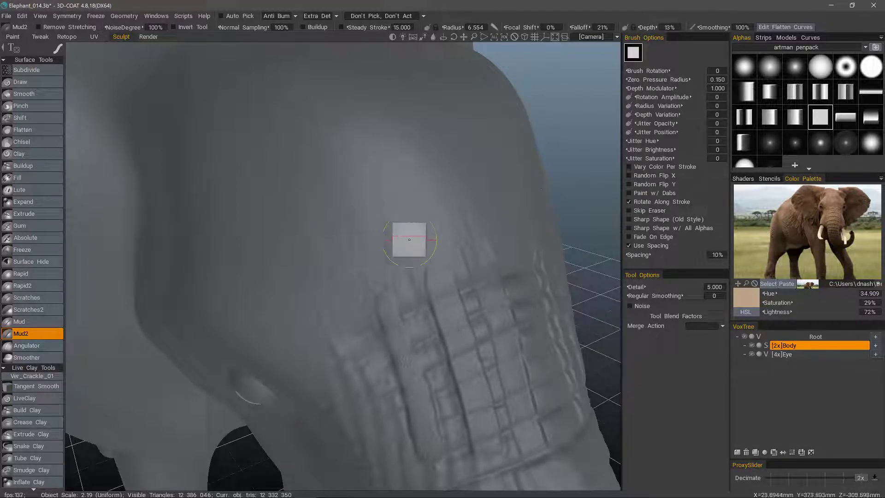
mouse_move(387, 130)
alt+mouse_down()
mouse_move(388, 191)
mouse_move(397, 203)
mouse_move(387, 203)
alt+mouse_up()
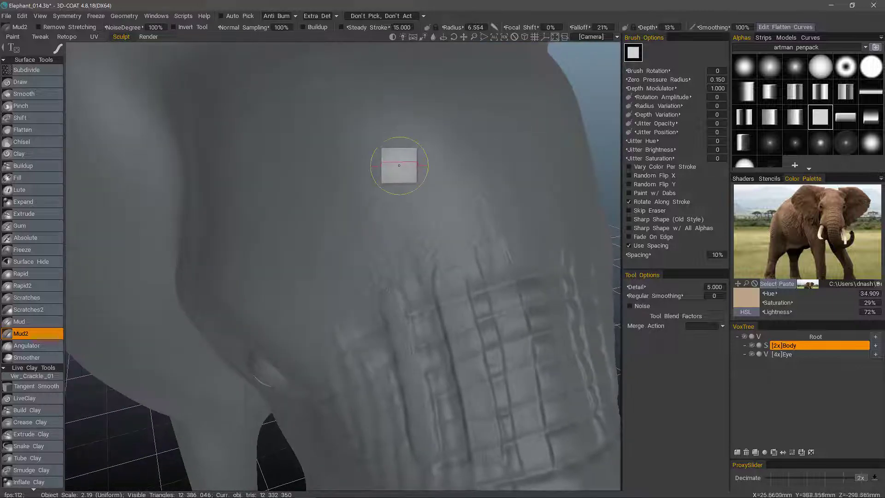
alt+drag(400, 171, 397, 166)
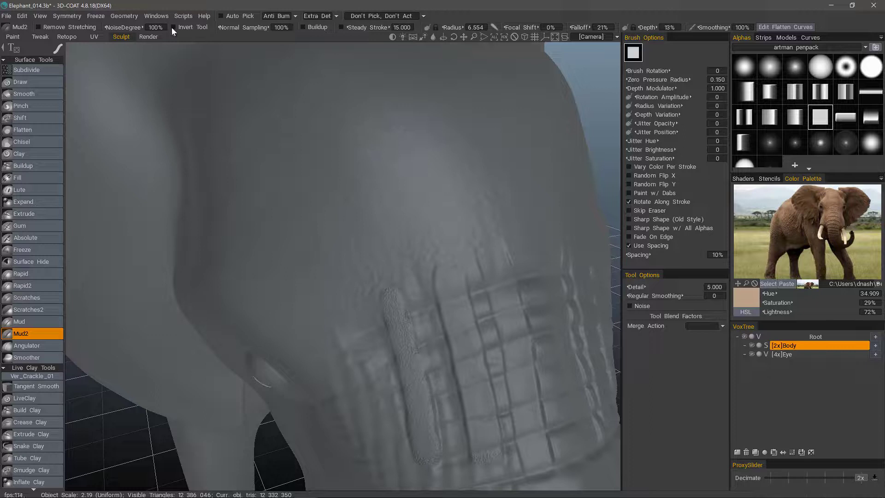
- Invert the Mud2 tool at 8% depth, and set its radius variation to 100 and jitter position to 0.2
scroll(429, 206, down, 5)
click(717, 106)
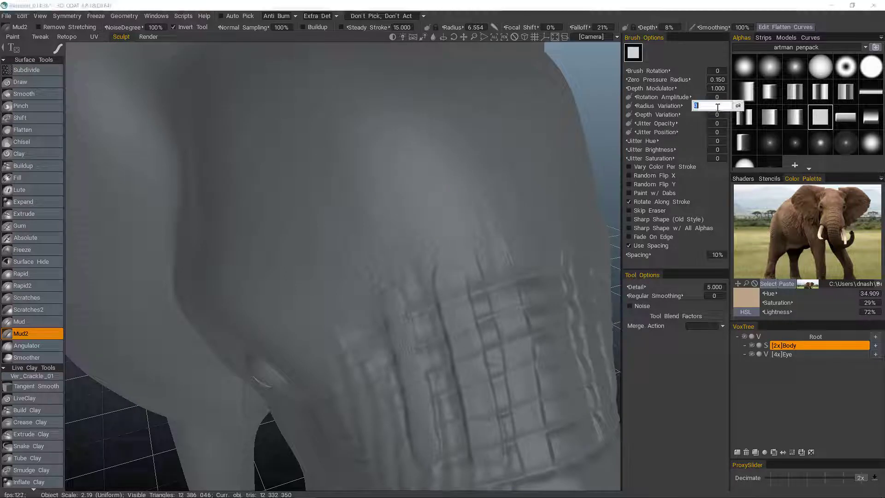
text(100)
key(Return)
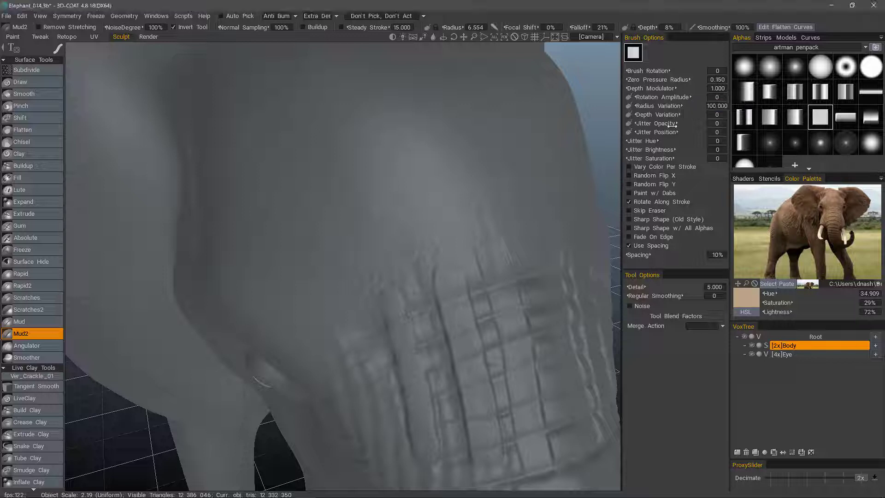
click(717, 133)
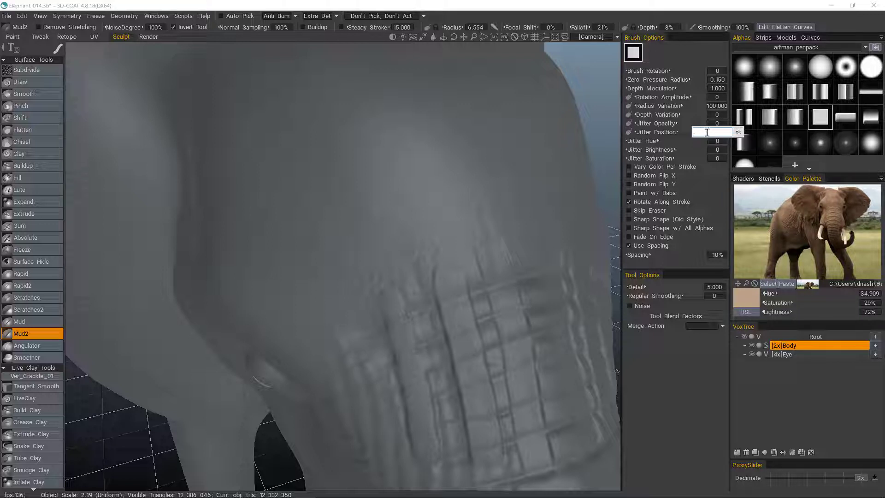
click(738, 132)
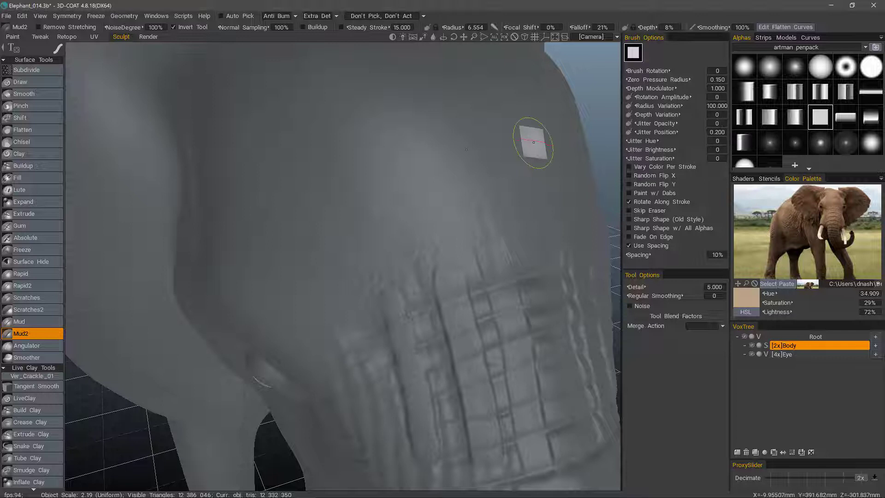
- Try an inverted Mud2 stroke across the smooth forehead above the trunk wrinkles and undo it
drag(461, 174, 451, 174)
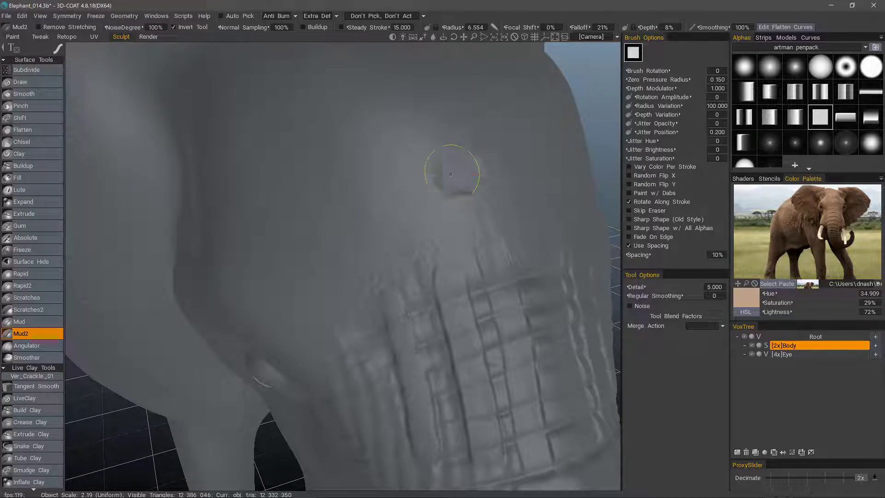
drag(301, 180, 287, 190)
key(ctrl+z)
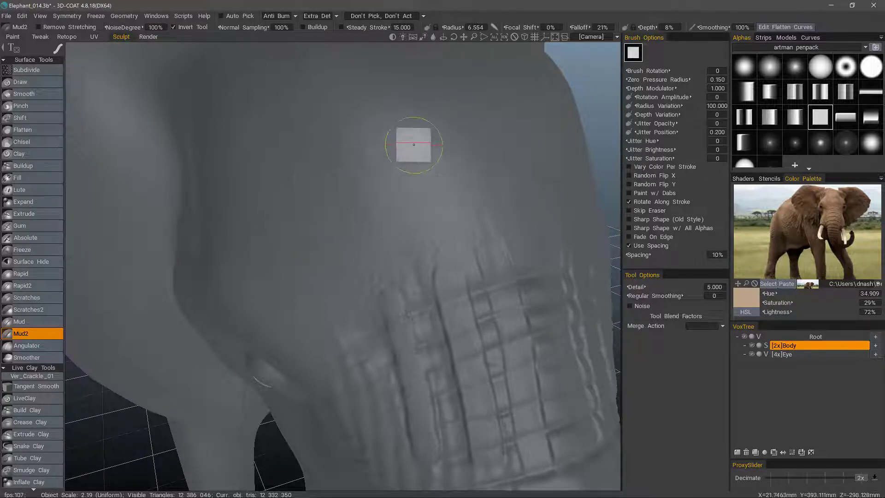
- Try lighter Mud2 strokes across the forehead with radius 6.240, falloff 0% and depth 3%
drag(411, 166, 423, 180)
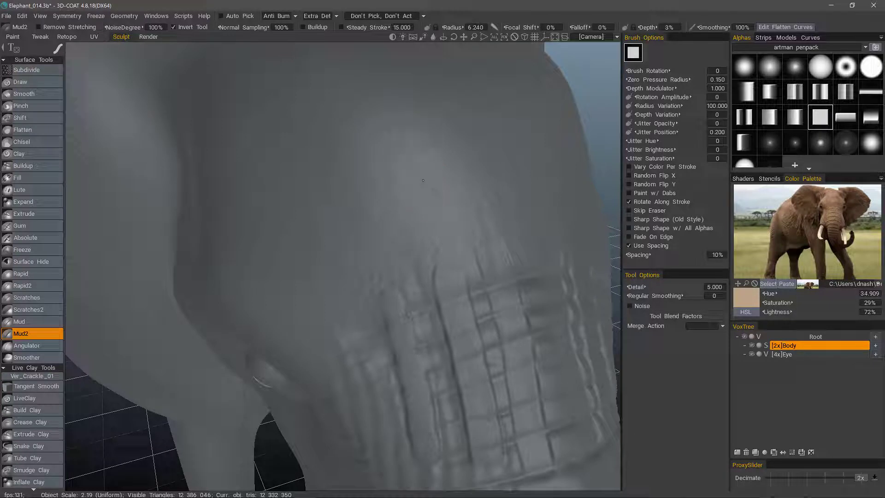
drag(264, 183, 259, 181)
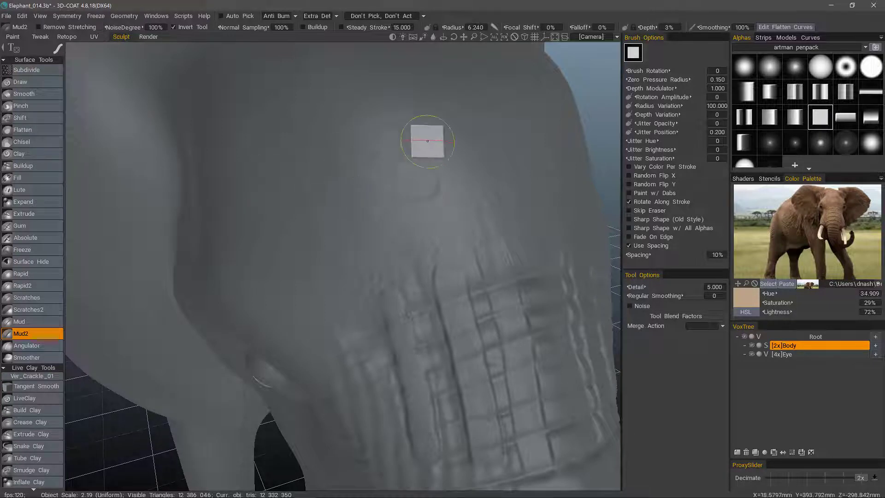
mouse_move(427, 141)
mouse_down()
mouse_move(324, 155)
mouse_move(277, 151)
mouse_up()
mouse_move(237, 192)
alt+mouse_down()
mouse_move(404, 228)
mouse_move(442, 217)
alt+mouse_up()
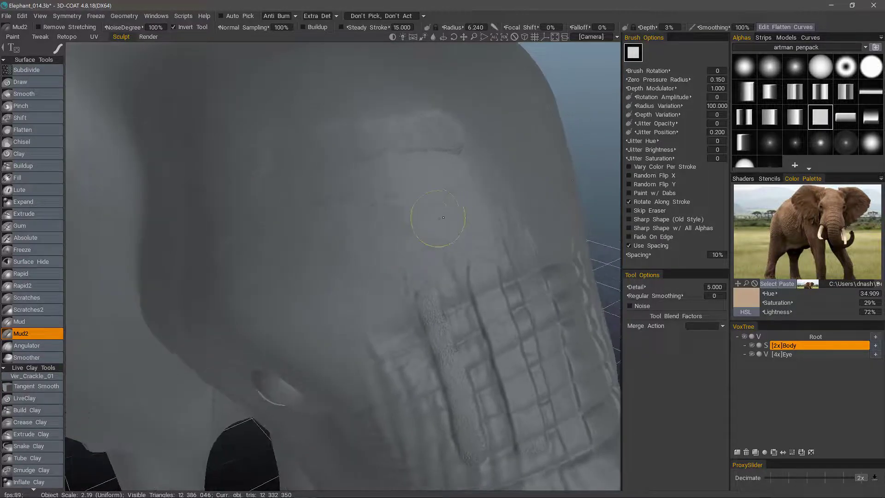
alt+drag(327, 218, 351, 113)
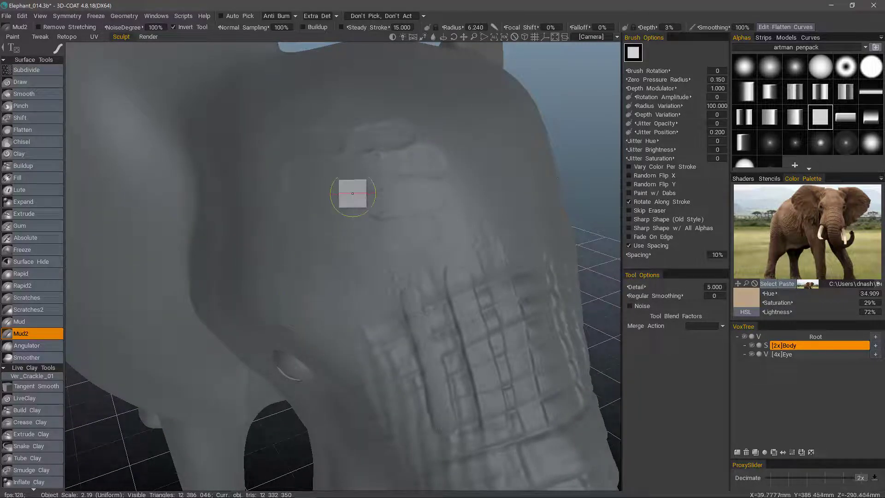
- Try the Mud tool with a noise degree of 150% and undo the trial strokes on the forehead
click(40, 324)
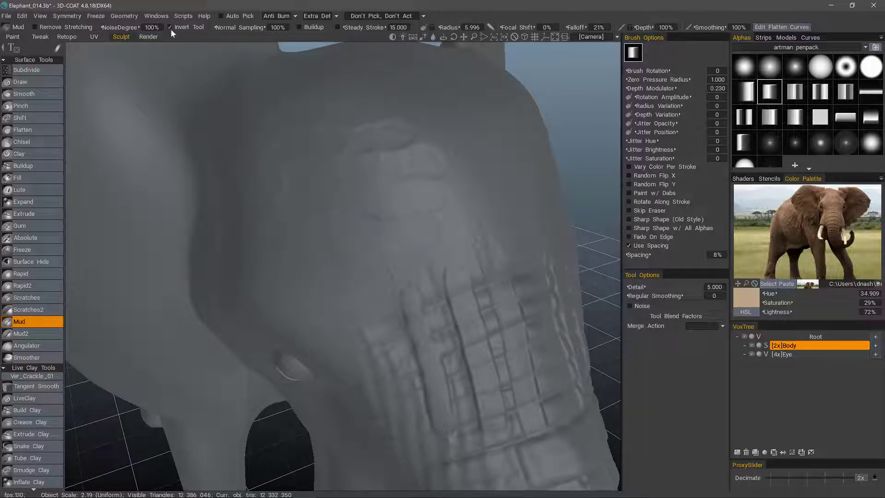
click(157, 27)
text(1)
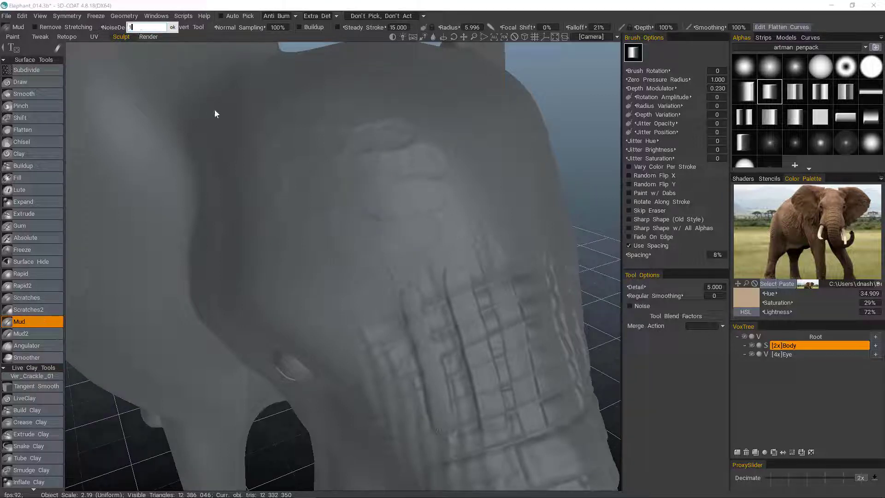
text(50)
key(Return)
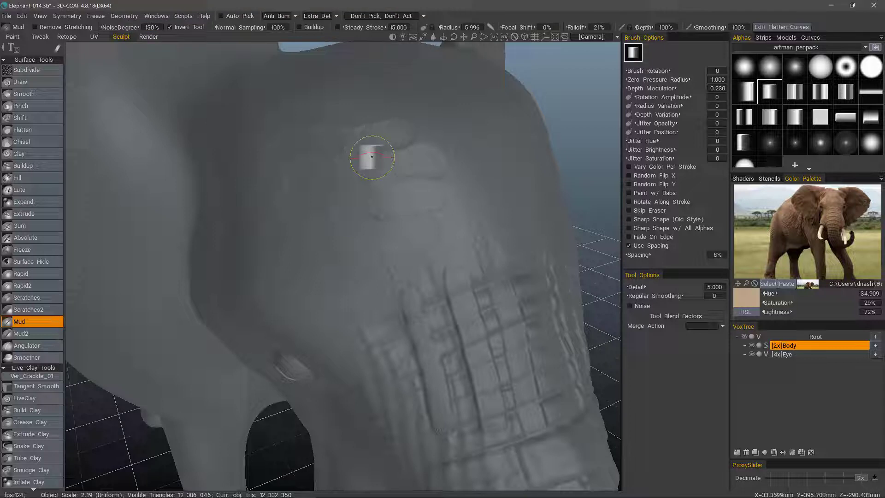
key(ctrl+z)
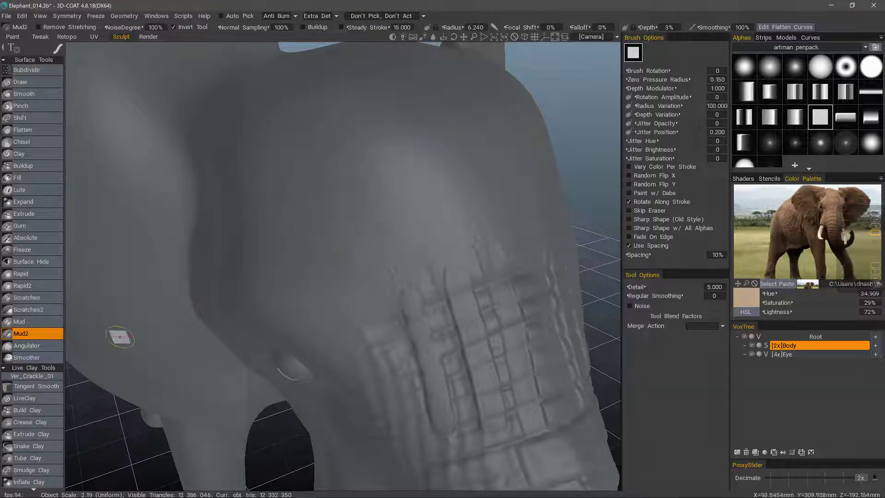
- Switch to the Mud tool, enable Remove Stretching and disable Use Spacing for its brush
click(34, 323)
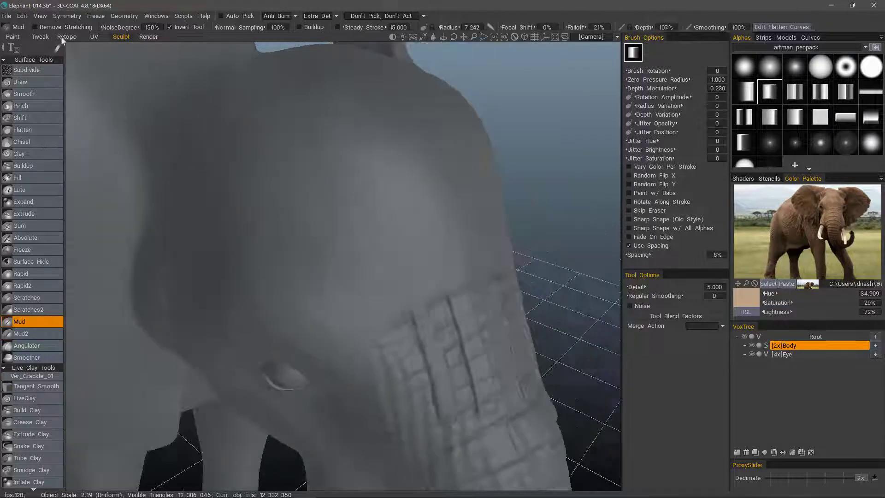
click(35, 28)
middle_drag(409, 166, 379, 263)
mouse_move(390, 209)
middle_down()
mouse_move(415, 241)
mouse_move(406, 246)
middle_up()
click(628, 246)
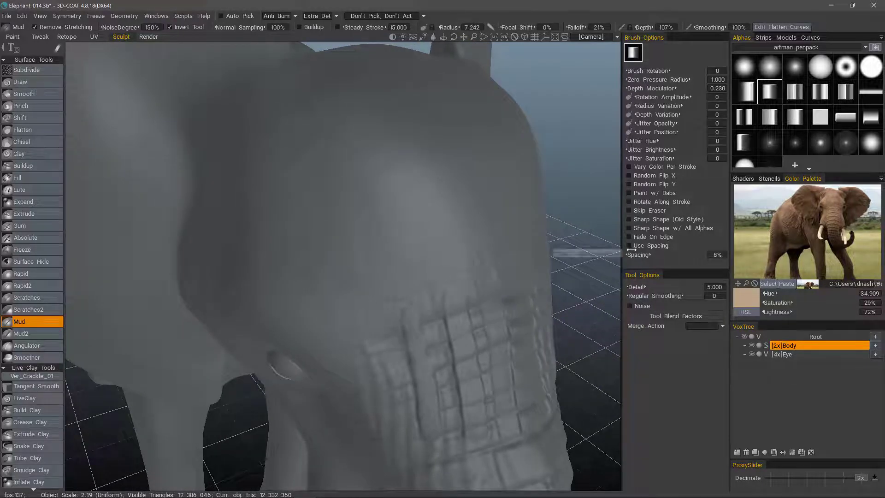
- Set the Mud brush's radius variation to 100 and its jitter position to 0.3
click(717, 106)
text(1)
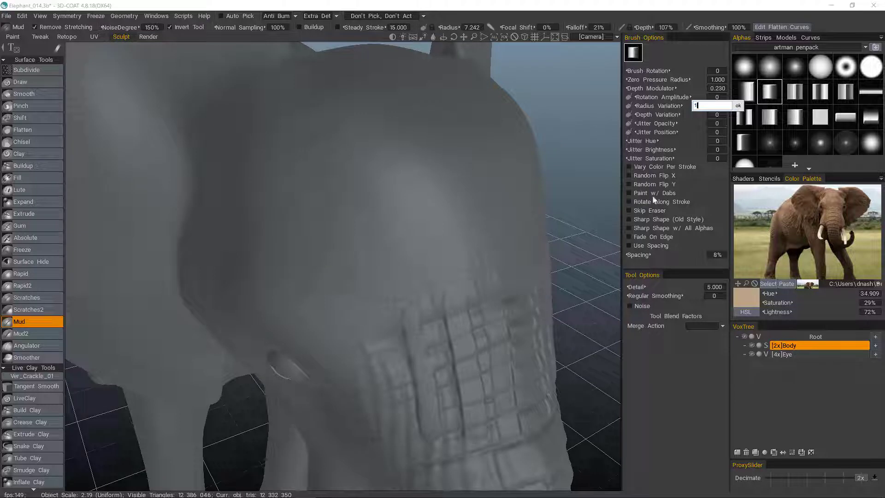
text(00)
key(Return)
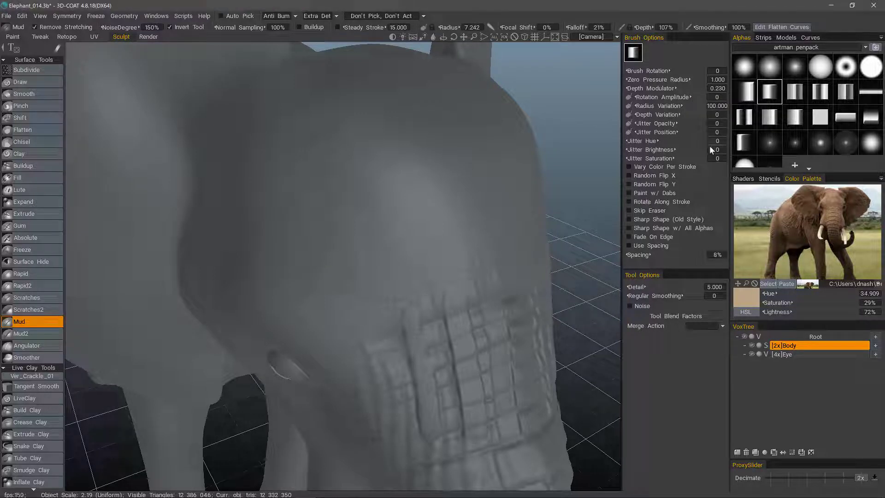
click(721, 133)
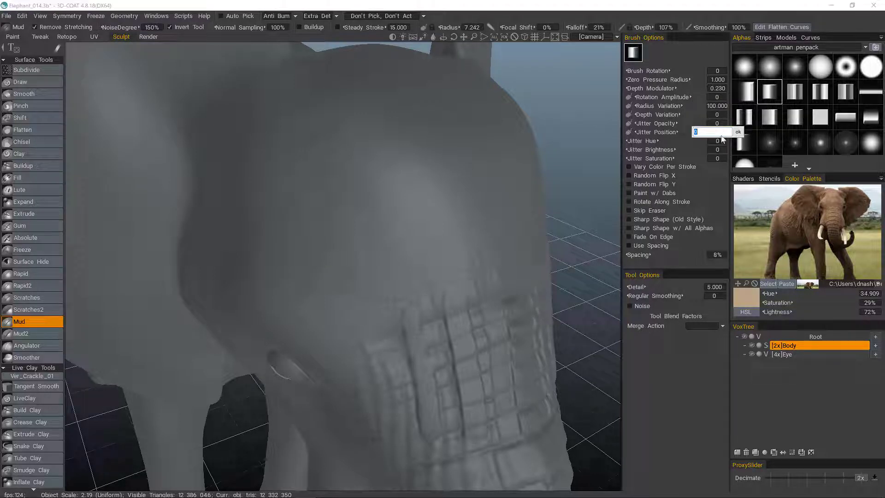
text(.3)
key(Return)
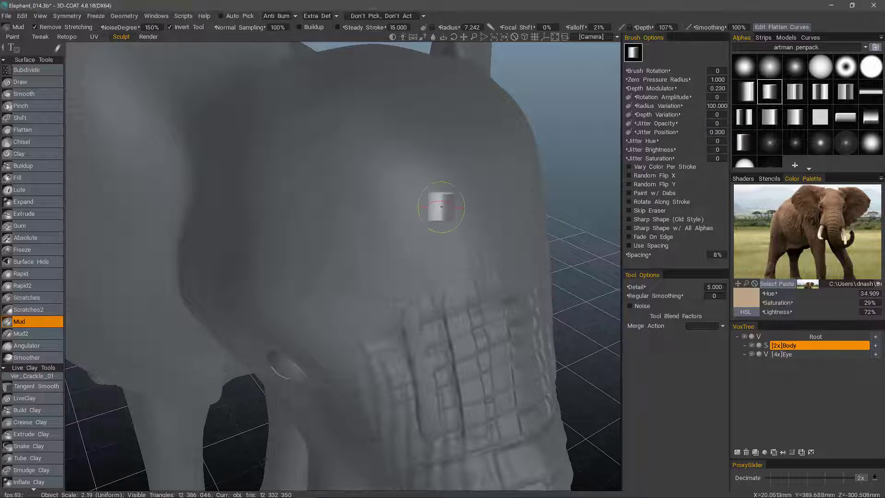
- Lay inverted Mud strokes across and down the side of the forehead above the eye
drag(294, 218, 438, 193)
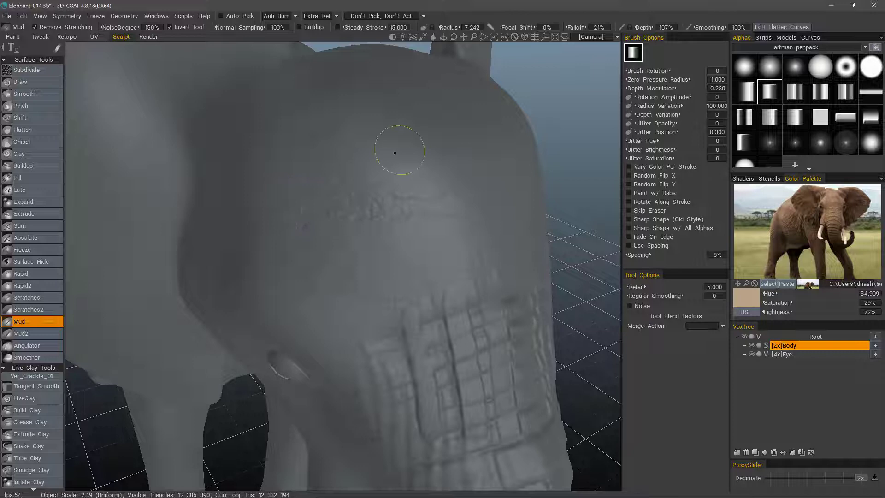
mouse_move(274, 173)
mouse_down()
mouse_move(379, 245)
mouse_move(364, 208)
mouse_move(299, 230)
mouse_up()
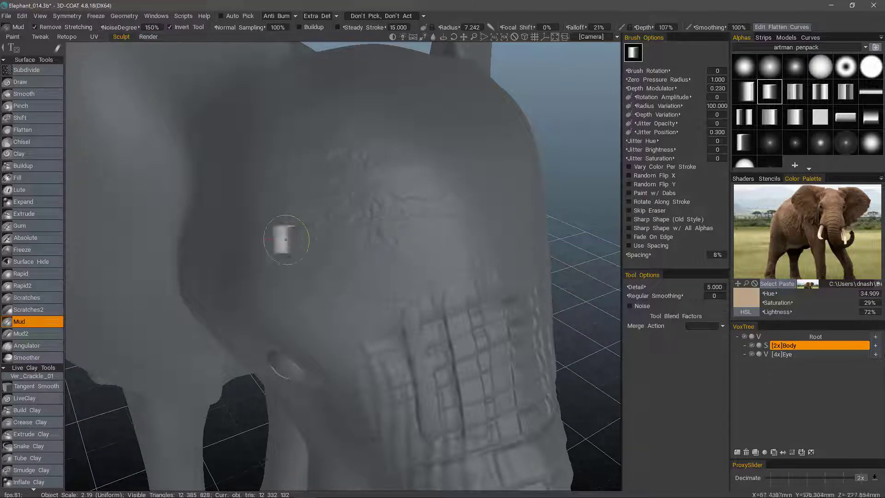
alt+drag(297, 288, 290, 211)
mouse_move(290, 210)
middle_down()
mouse_move(326, 302)
mouse_move(348, 253)
mouse_move(326, 215)
mouse_move(163, 61)
middle_up()
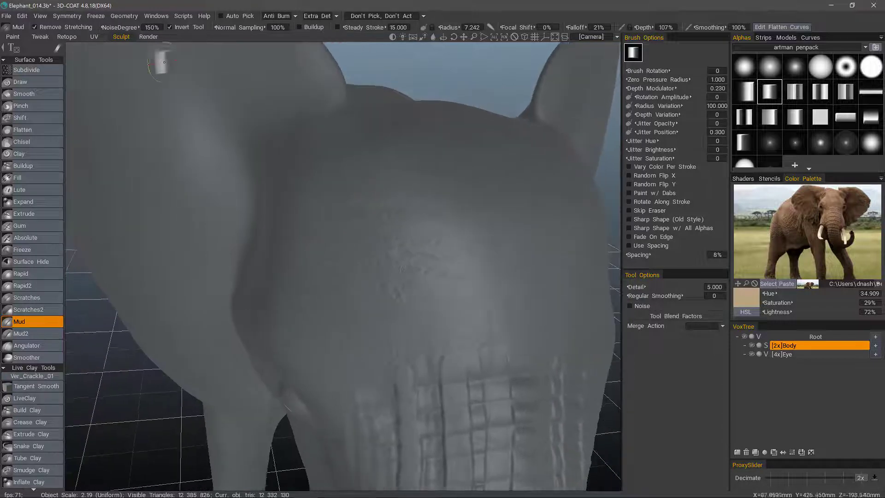
- Set the Mud tool's noise degree to 200% and brush over the rough patch on the forehead
click(153, 28)
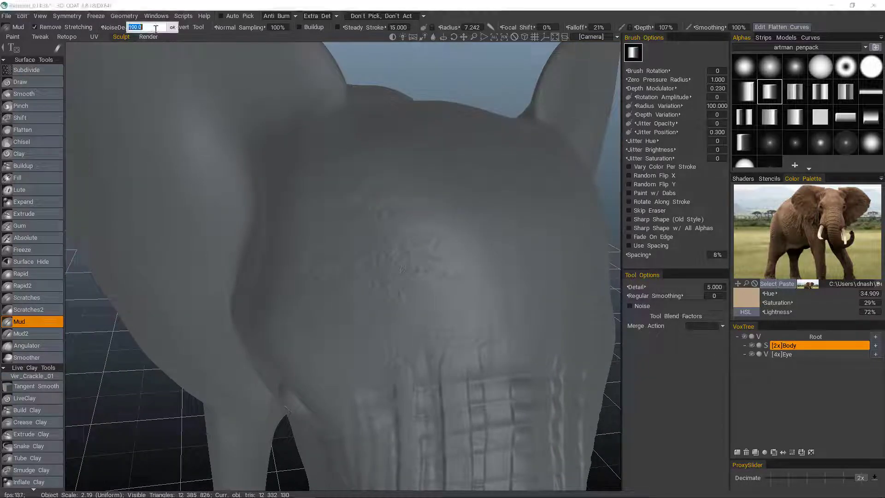
text(200)
key(Return)
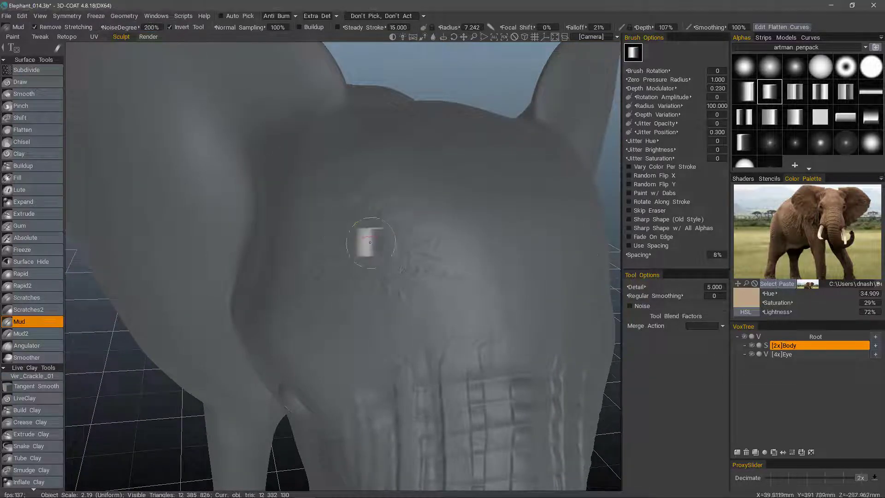
drag(328, 272, 412, 253)
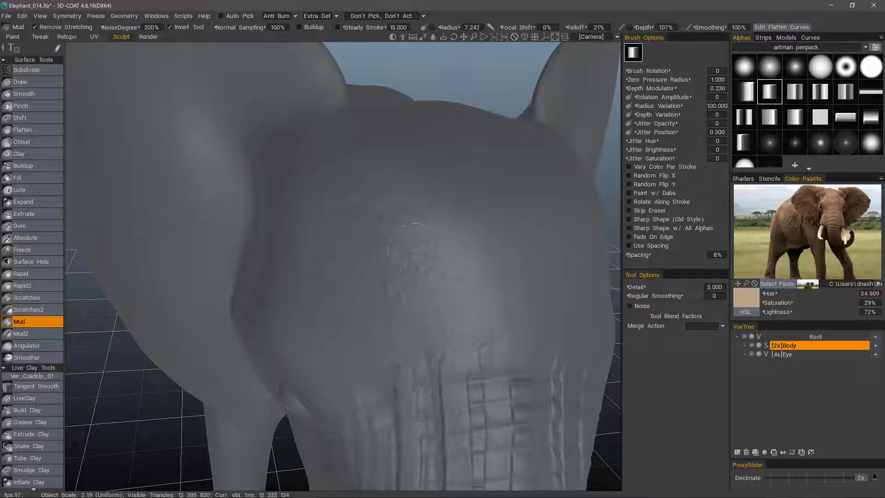
alt+drag(335, 223, 295, 225)
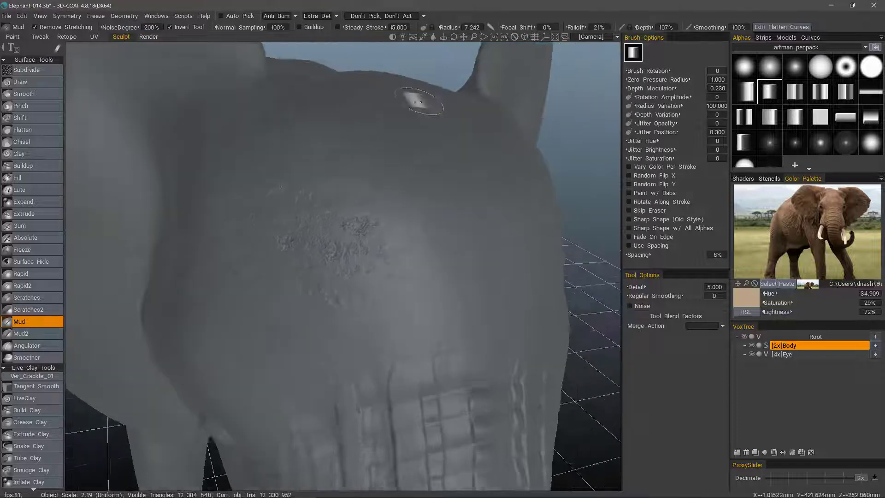
- Extend the bumpy skin texture over the side of the forehead and toward the trunk wrinkles with more inverted Mud strokes
alt+right_drag(295, 226, 322, 193)
mouse_move(368, 188)
mouse_down()
mouse_move(246, 193)
mouse_move(336, 276)
mouse_move(351, 266)
mouse_up()
drag(253, 307, 304, 318)
alt+drag(325, 154, 360, 147)
drag(398, 275, 376, 282)
alt+right_drag(277, 264, 197, 132)
alt+drag(197, 132, 103, 78)
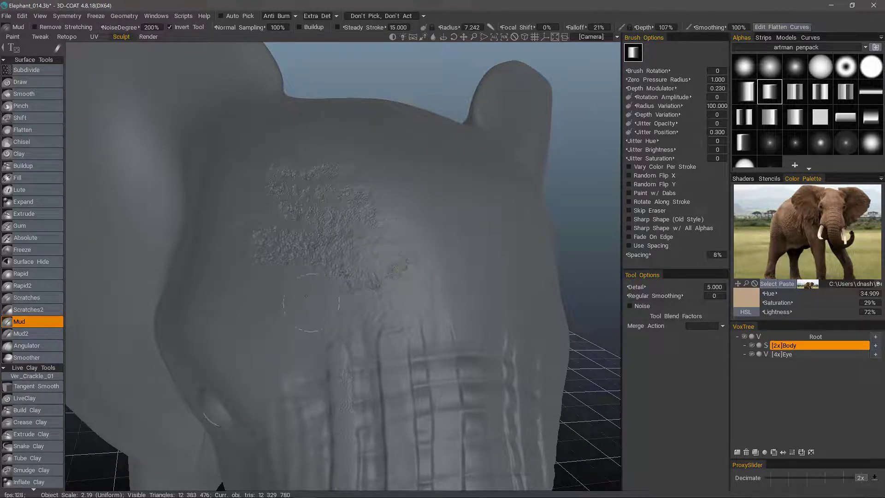
alt+drag(237, 316, 253, 269)
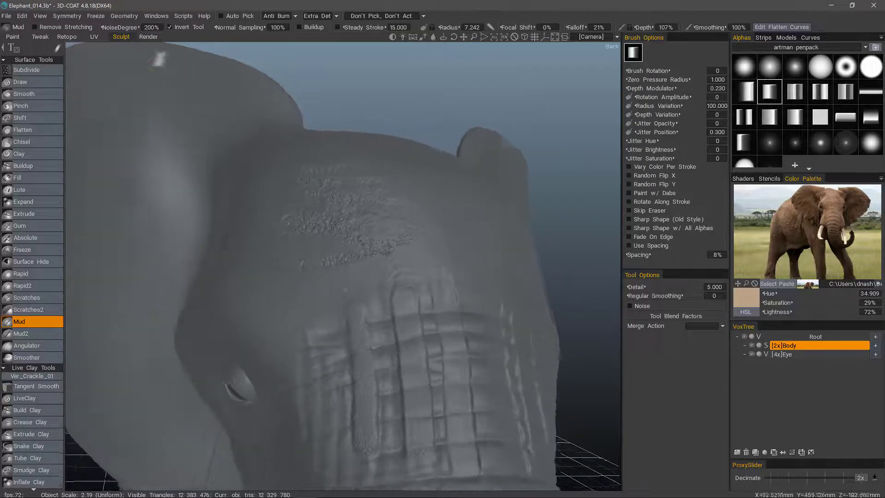
- Turn off Invert Tool and add raised Mud texture near the middle of the upper forehead
click(170, 28)
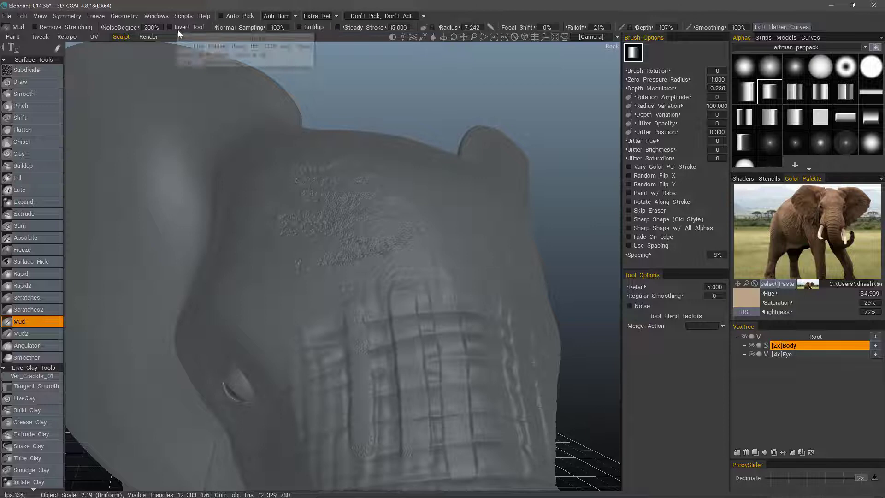
alt+drag(346, 136, 382, 150)
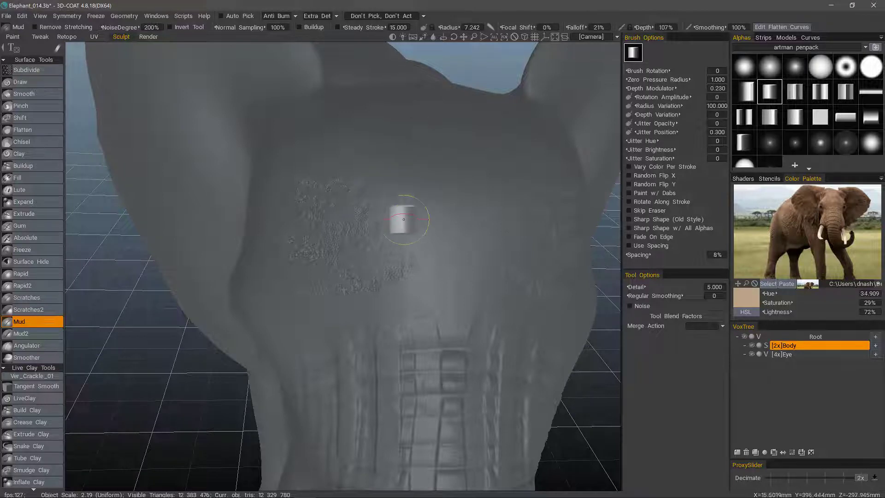
mouse_move(384, 155)
alt+mouse_down()
mouse_move(381, 148)
mouse_move(271, 152)
mouse_move(249, 141)
mouse_move(272, 109)
mouse_move(318, 131)
mouse_move(257, 109)
alt+mouse_up()
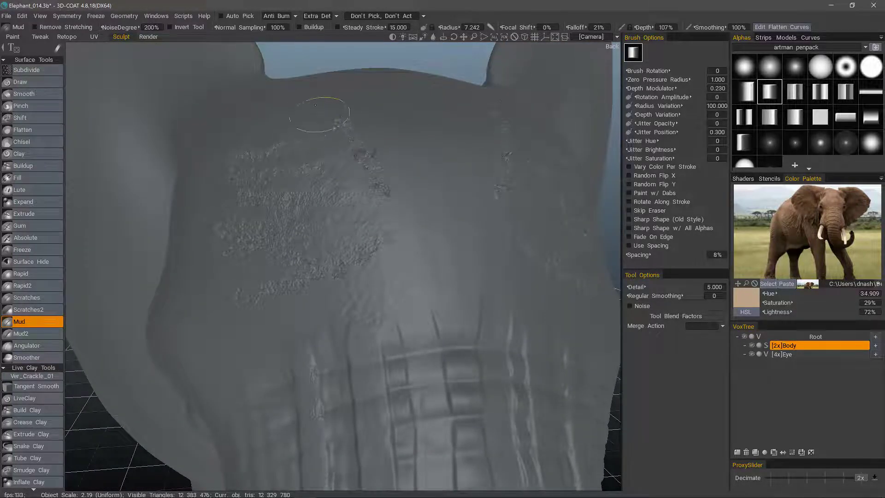
alt+drag(267, 123, 384, 192)
alt+drag(324, 142, 371, 156)
- Scatter more Mud strokes over the top of the forehead and its side toward the ear
drag(261, 153, 356, 173)
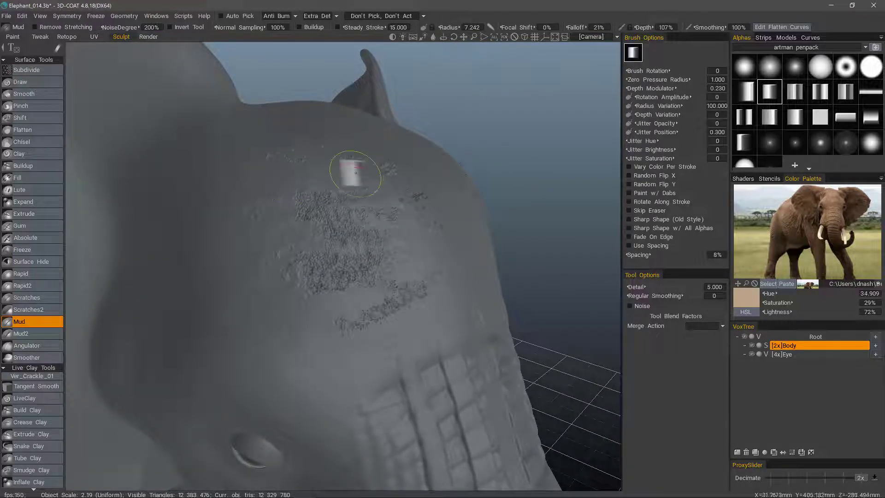
drag(221, 221, 288, 149)
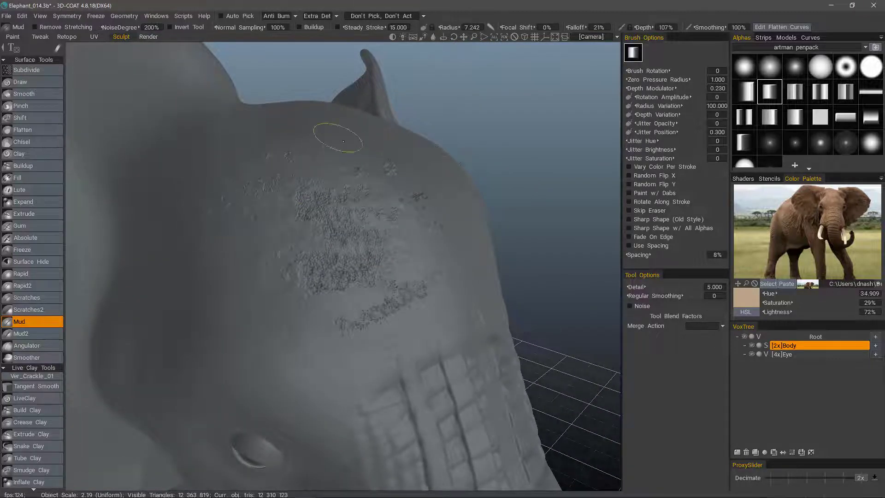
drag(338, 122, 230, 170)
mouse_move(292, 159)
mouse_down()
mouse_move(256, 182)
mouse_move(208, 187)
mouse_up()
alt+drag(233, 232, 274, 217)
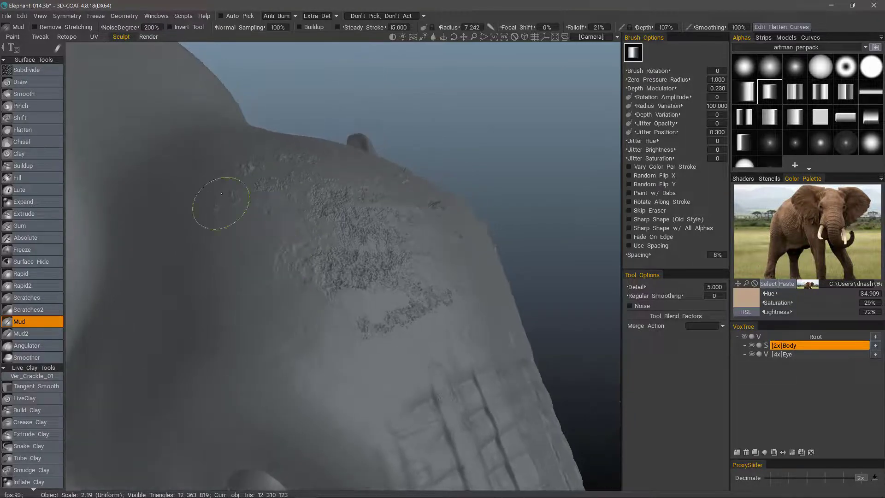
- Turn on Invert Tool and carve more Mud texture around the edges of the forehead's rough patch
mouse_move(221, 193)
alt+mouse_down()
mouse_move(196, 286)
mouse_move(148, 221)
mouse_move(130, 260)
mouse_move(219, 261)
mouse_move(306, 178)
mouse_move(296, 190)
mouse_move(303, 186)
mouse_move(157, 48)
mouse_move(306, 198)
mouse_move(405, 79)
mouse_move(331, 199)
alt+mouse_up()
click(170, 27)
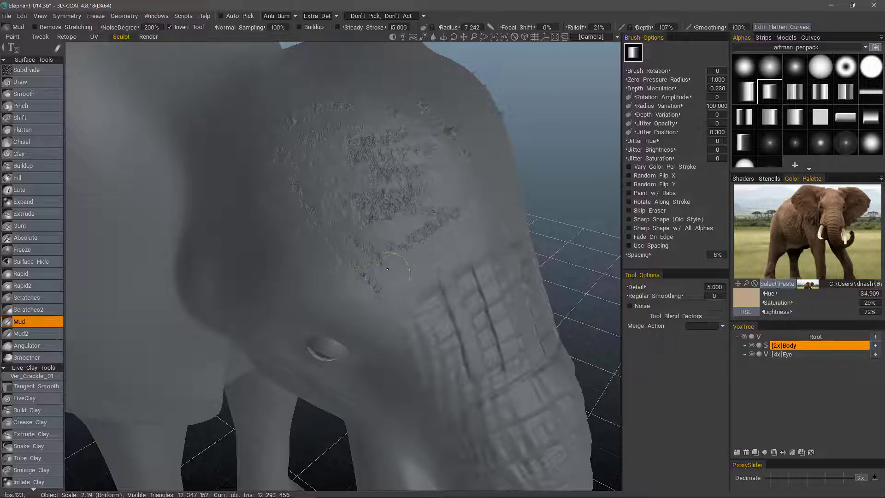
alt+drag(387, 268, 352, 263)
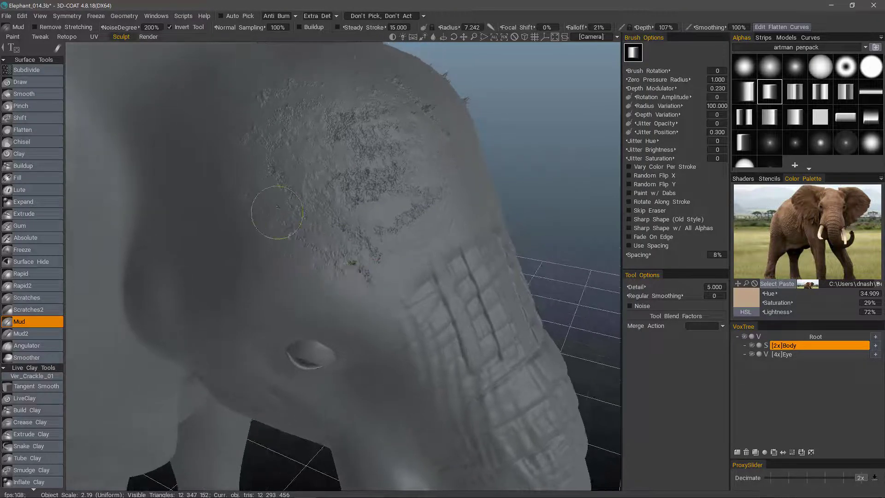
mouse_move(269, 175)
alt+mouse_down()
mouse_move(247, 134)
mouse_move(148, 134)
mouse_move(216, 157)
mouse_move(198, 138)
mouse_move(221, 137)
mouse_move(234, 158)
mouse_move(309, 184)
mouse_move(340, 276)
alt+mouse_up()
- Turn on Remove Stretching and fill the gaps in the forehead's bumpy patch with more inverted Mud strokes
click(35, 27)
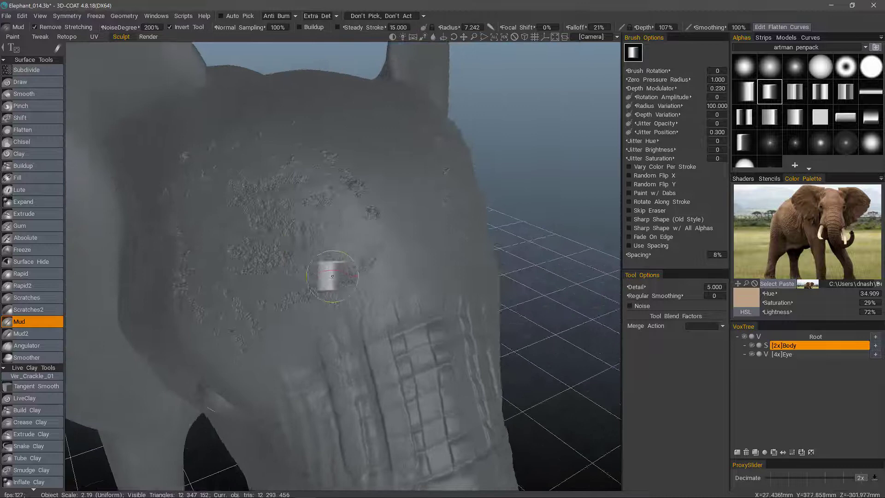
click(357, 243)
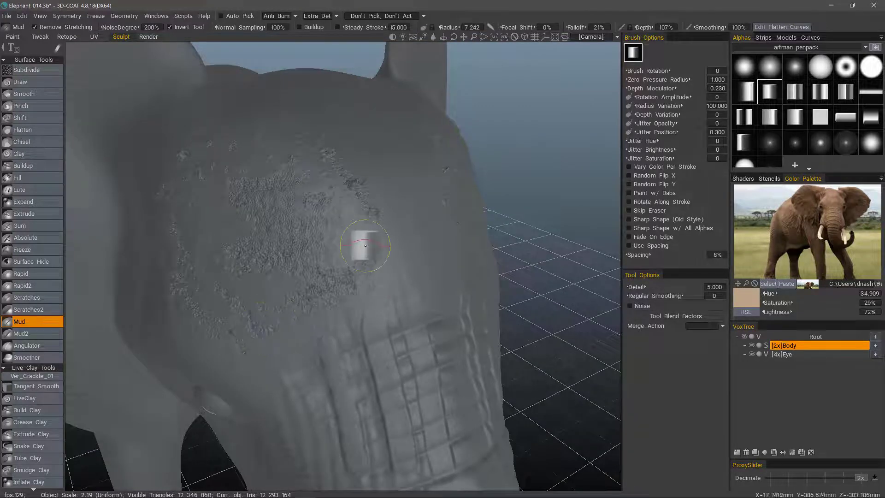
drag(275, 283, 251, 295)
mouse_move(251, 295)
alt+mouse_down()
mouse_move(265, 222)
mouse_move(282, 218)
alt+mouse_up()
click(236, 226)
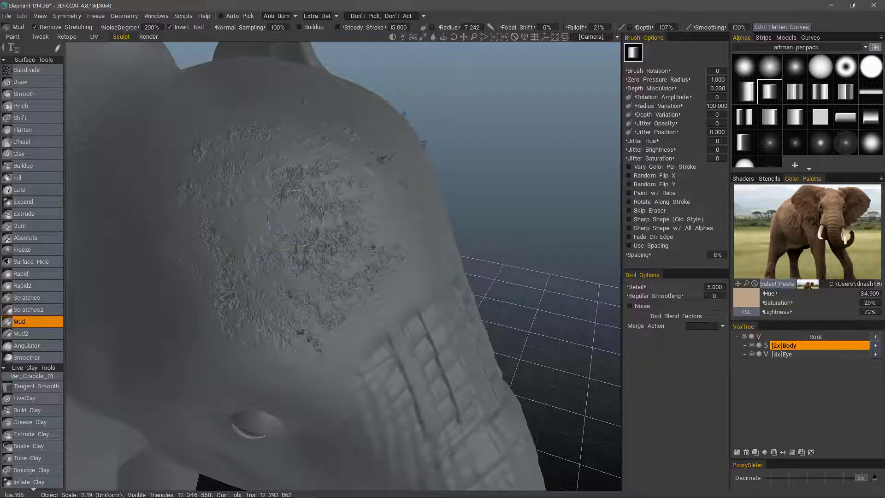
- Set the second smoothing action, beside Anti Bump, to Tangent Smoothing
mouse_move(229, 203)
alt+mouse_down()
mouse_move(230, 305)
mouse_move(227, 269)
mouse_move(267, 310)
mouse_move(322, 320)
mouse_move(365, 361)
alt+mouse_up()
click(310, 18)
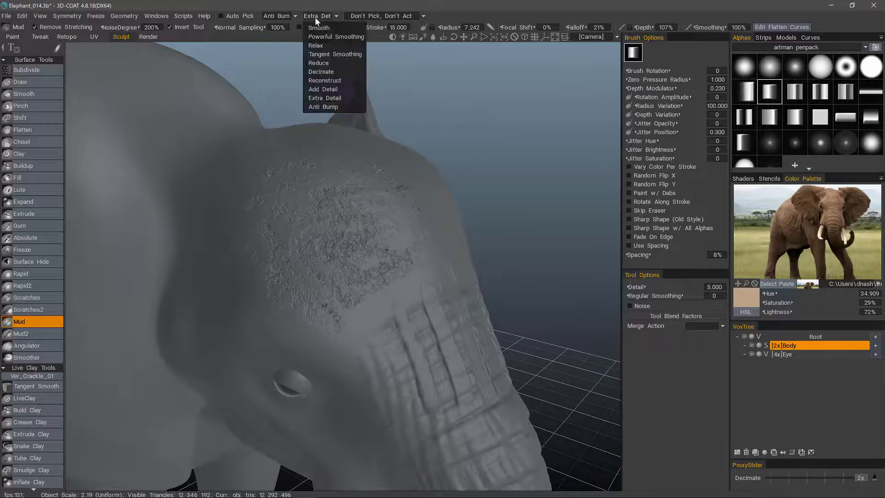
click(318, 51)
- Brush inverted Mud texture along the front and upper edge of the forehead patch and down its side toward the eye
mouse_move(296, 137)
alt+mouse_down()
mouse_move(322, 202)
mouse_move(306, 189)
alt+mouse_up()
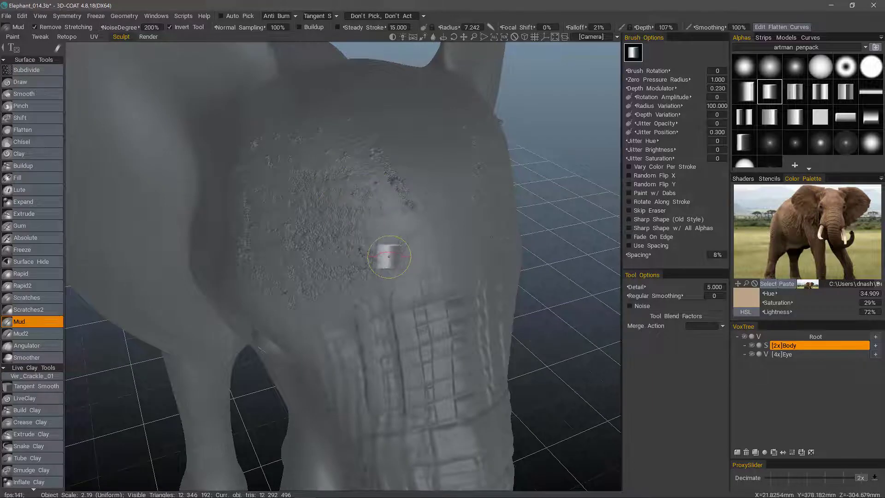
mouse_move(385, 251)
alt+mouse_down()
mouse_move(363, 238)
mouse_move(405, 205)
mouse_move(379, 247)
mouse_move(346, 258)
mouse_move(321, 207)
mouse_move(367, 203)
mouse_move(370, 174)
mouse_move(387, 168)
alt+mouse_up()
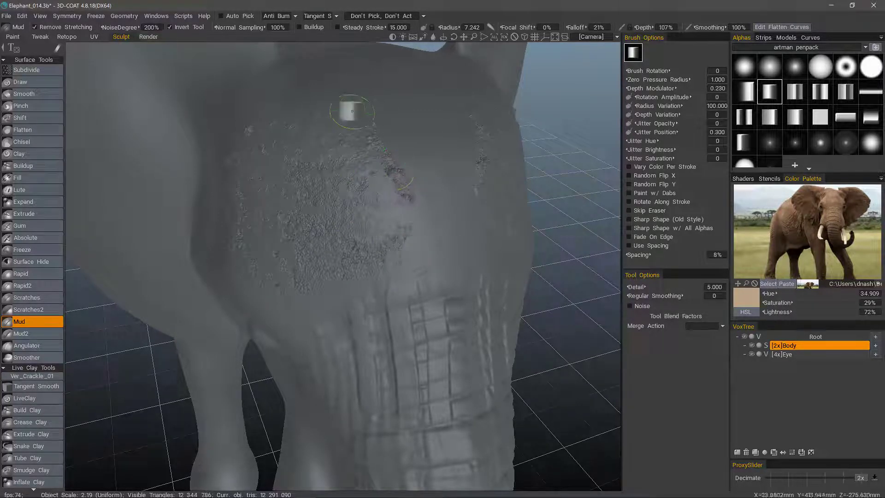
drag(291, 120, 348, 105)
drag(240, 147, 240, 216)
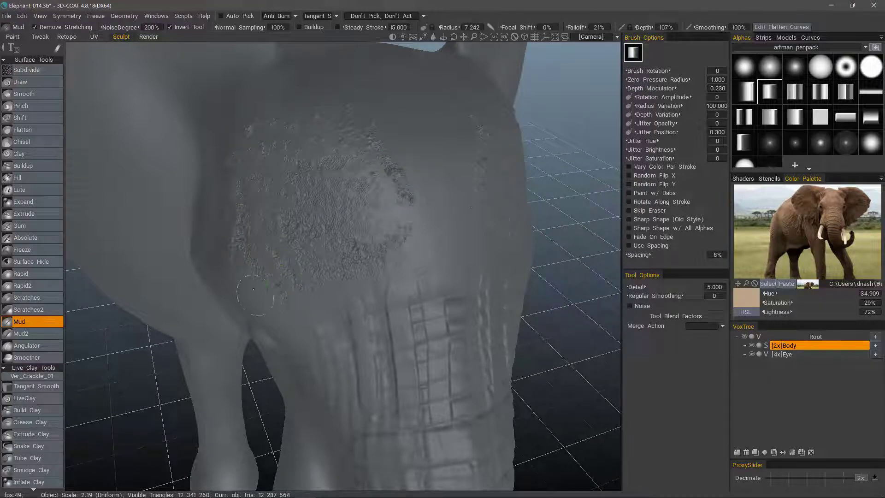
- Examine the textured forehead from farther back and review the surface tool presets and their management options
right_drag(196, 246, 320, 340)
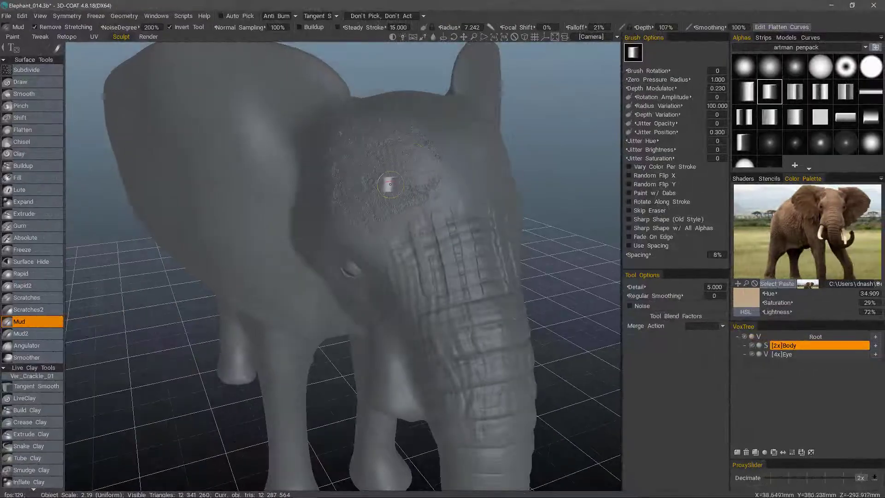
mouse_move(390, 184)
right_down()
mouse_move(358, 206)
mouse_move(380, 200)
right_up()
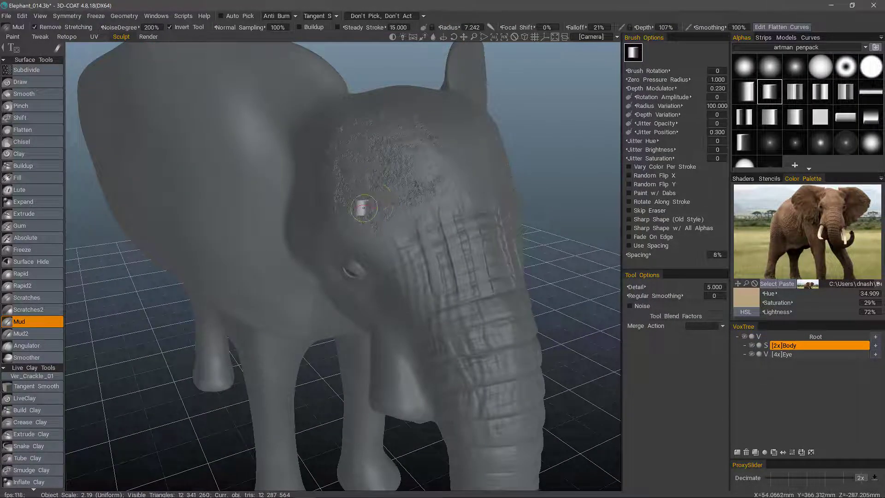
key(space)
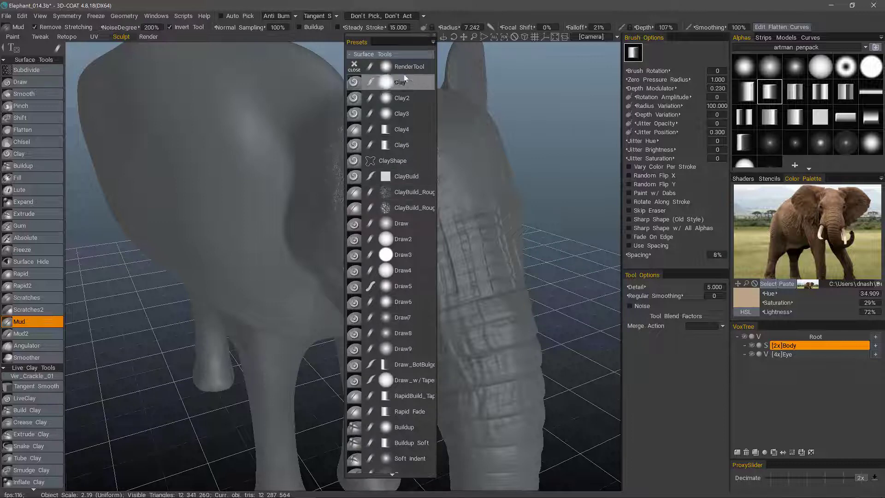
click(433, 43)
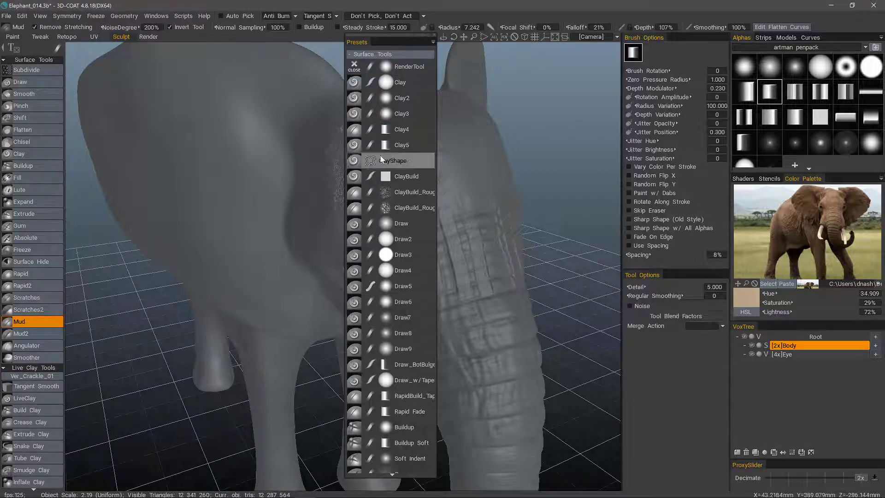
right_click(405, 240)
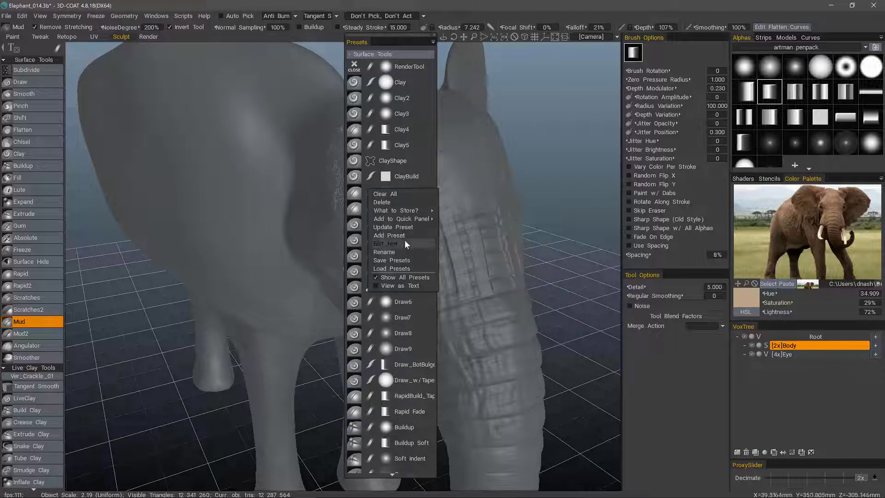
mouse_move(307, 129)
alt+mouse_down()
mouse_move(306, 175)
mouse_move(396, 239)
alt+mouse_up()
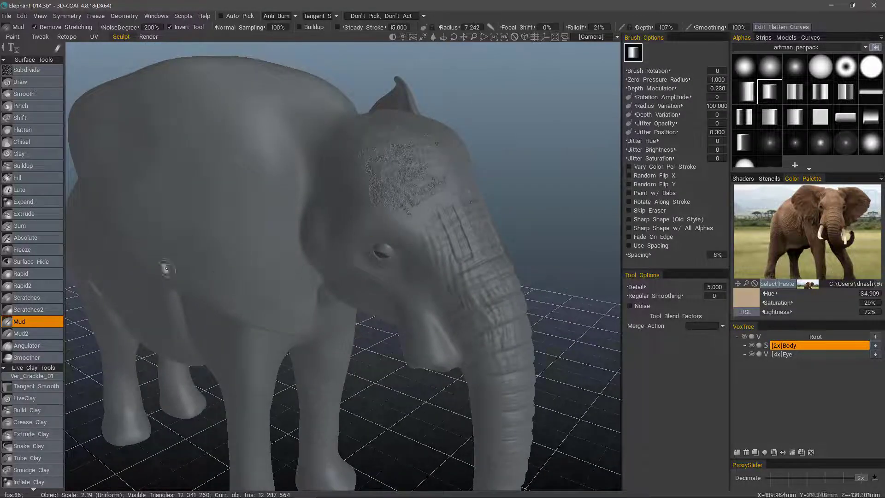